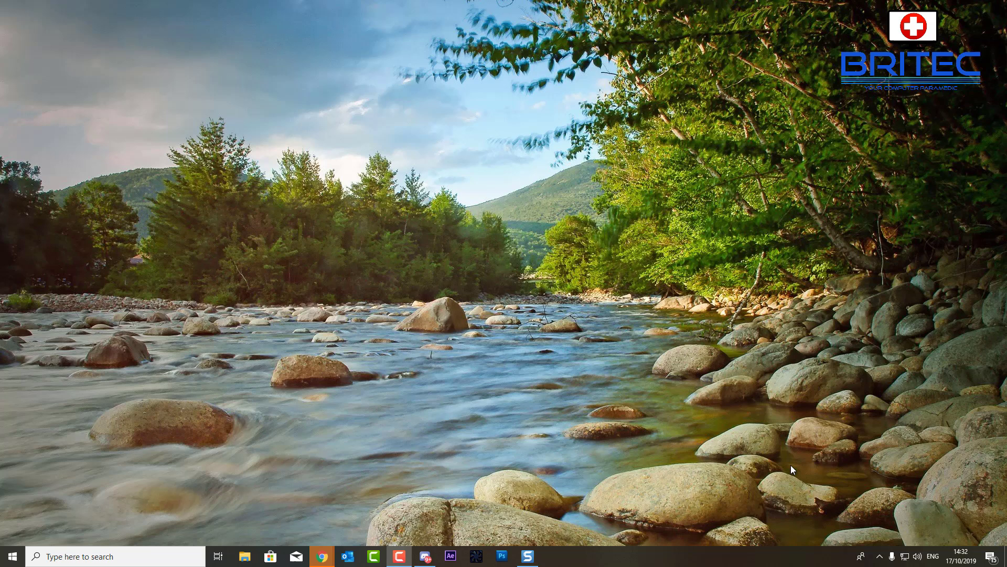
# Open File Explorer on This PC, showing Local Disk (C:) and Backup (D:)
pyautogui.click(245, 557)
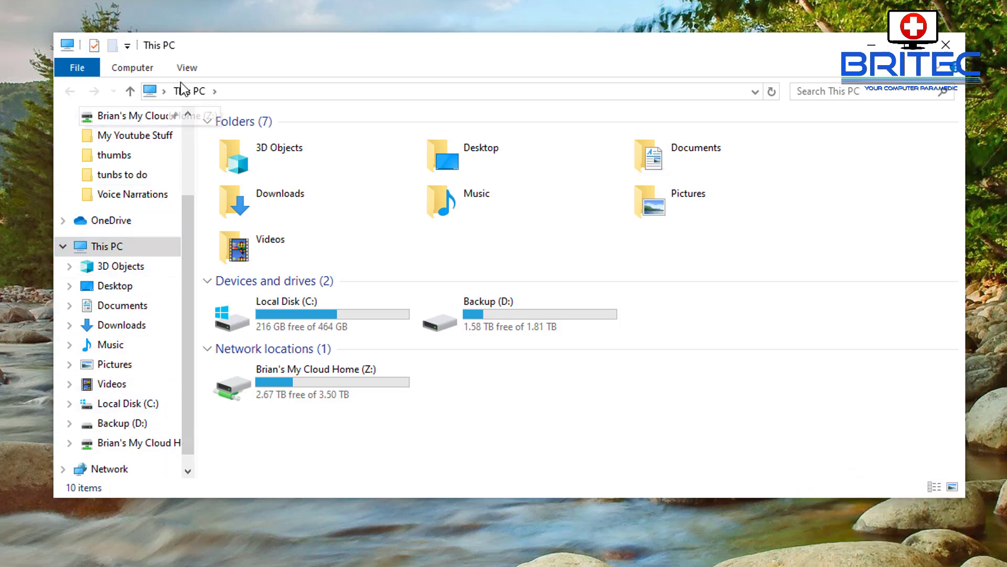
# Untick 'Hide protected operating system files' in Folder Options, confirm the warning, and apply
pyautogui.click(187, 68)
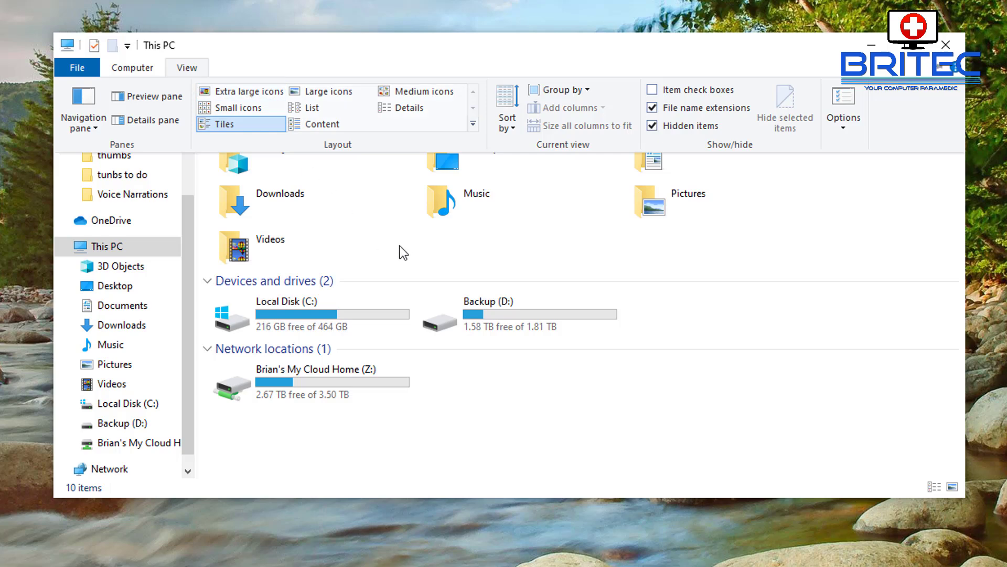
pyautogui.click(845, 118)
pyautogui.click(882, 146)
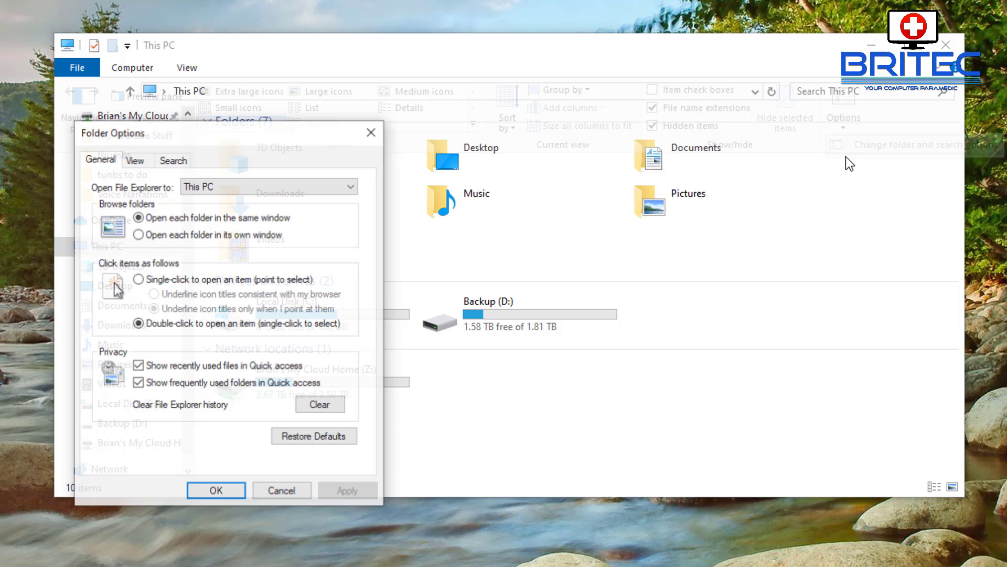
pyautogui.moveTo(286, 132); pyautogui.dragTo(535, 89)
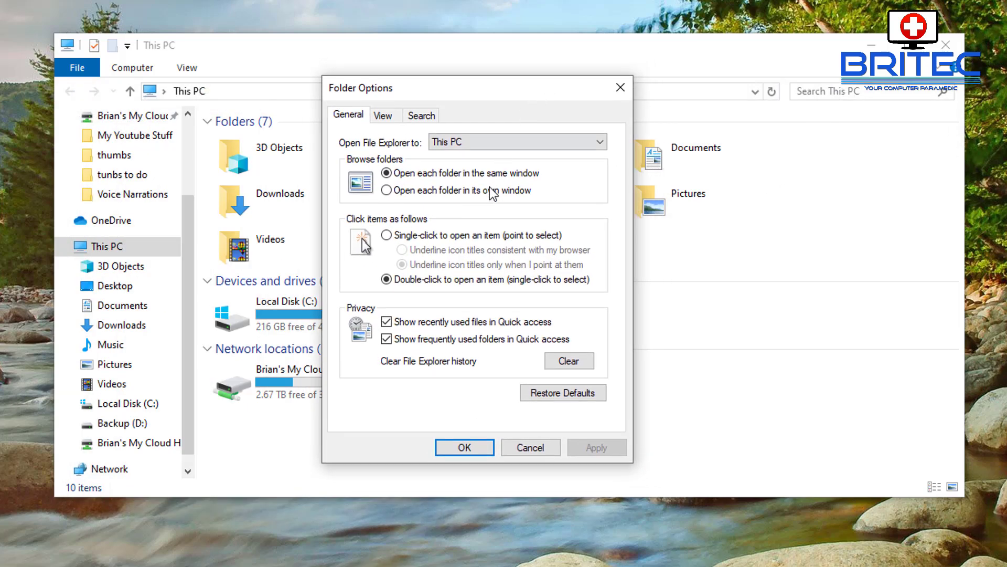
pyautogui.click(386, 117)
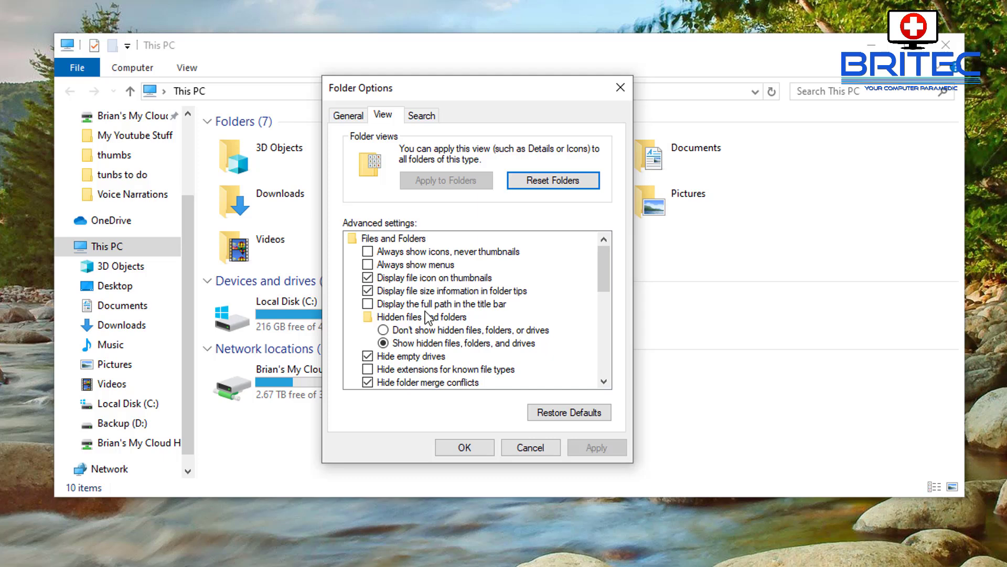
pyautogui.scroll(-1, 429, 317)
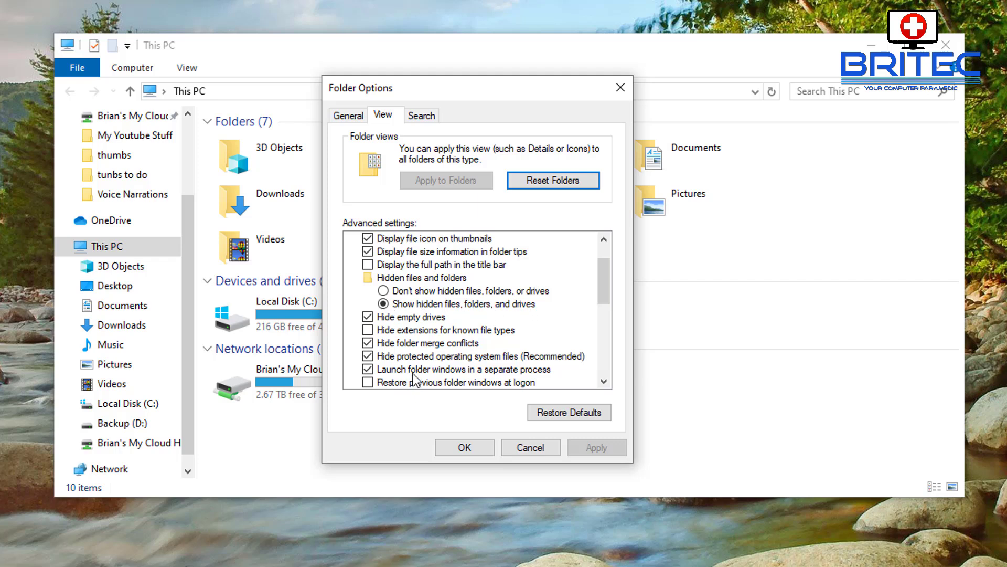
pyautogui.click(369, 357)
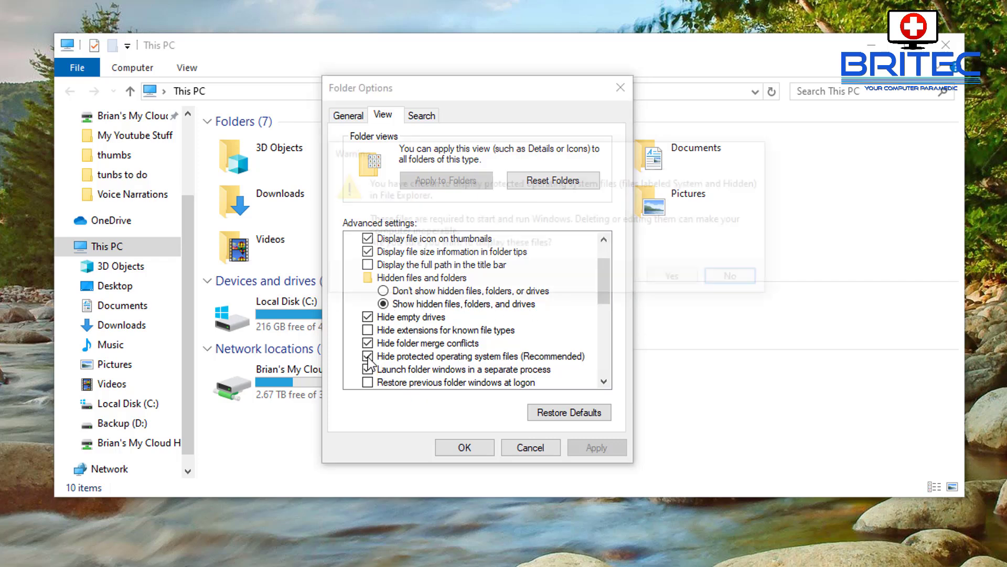
pyautogui.click(679, 280)
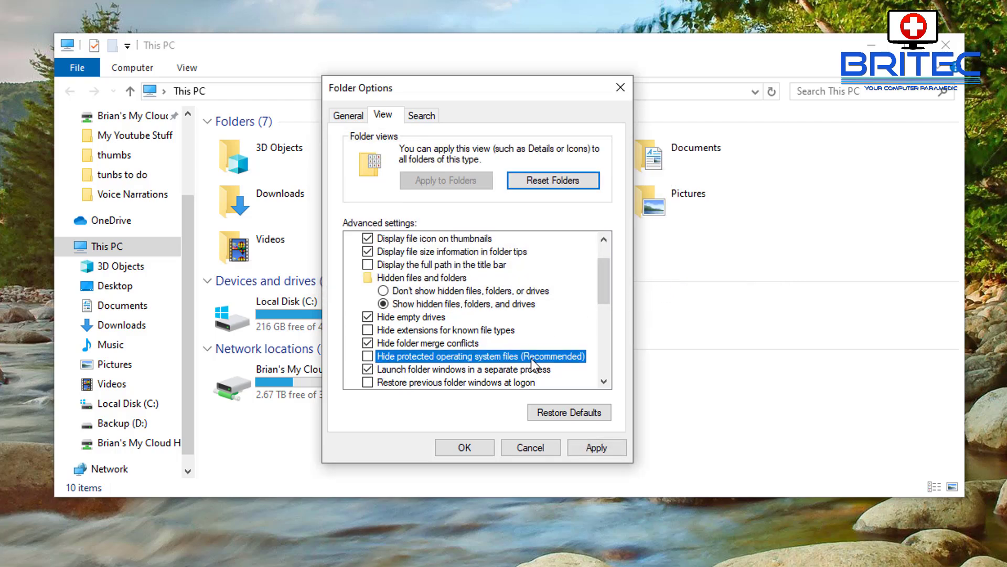
pyautogui.click(608, 450)
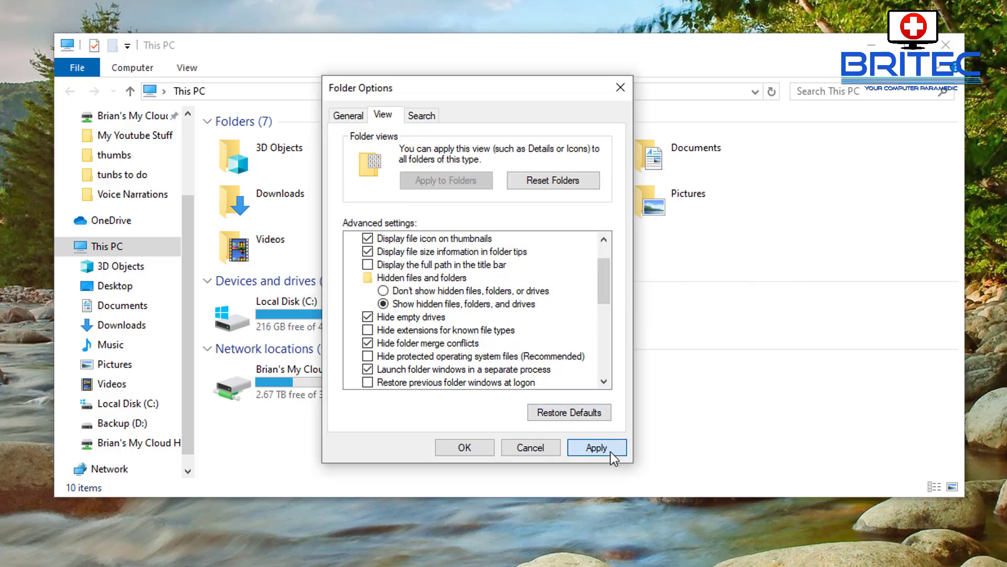
pyautogui.click(464, 447)
pyautogui.doubleClick(337, 325)
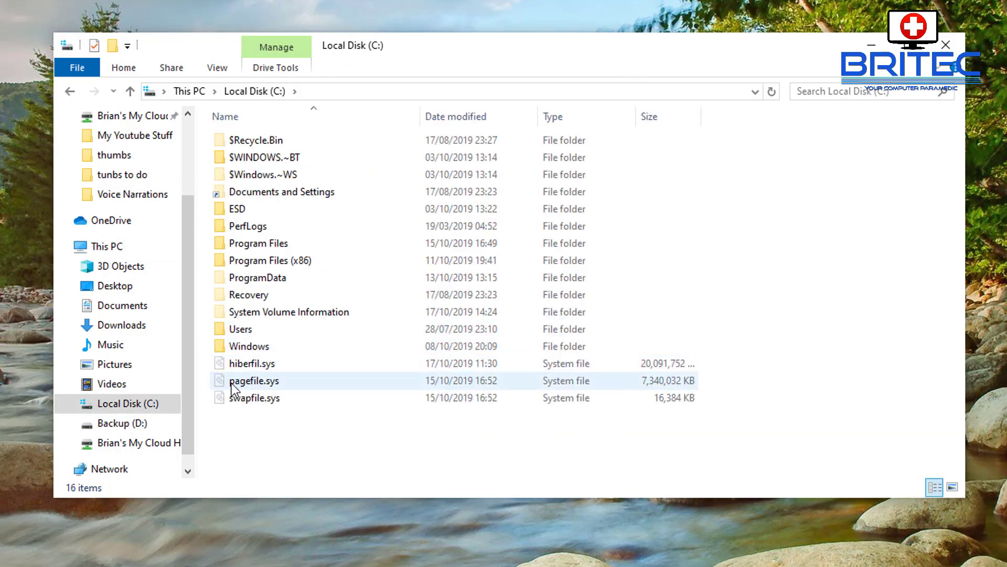
pyautogui.moveTo(241, 386)
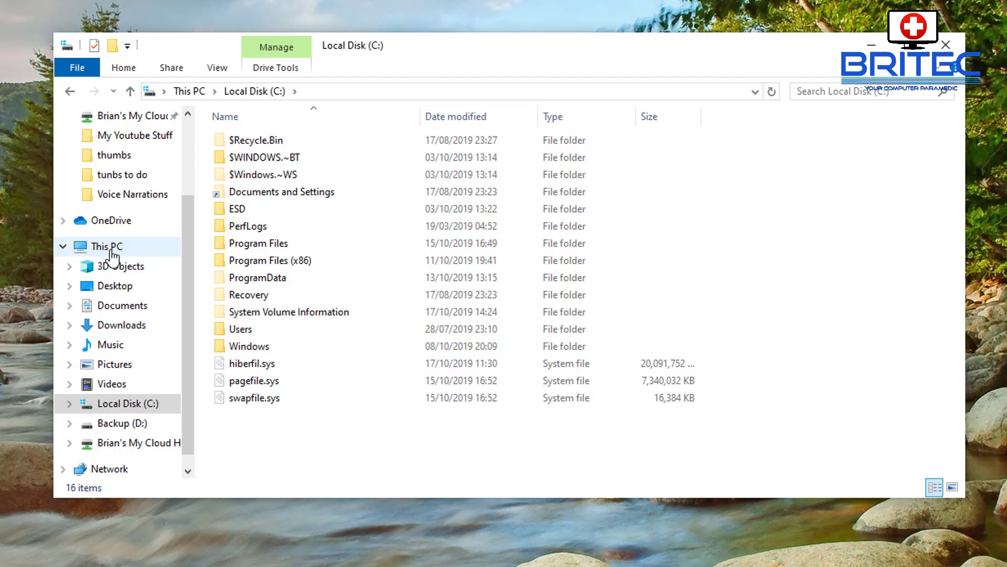
pyautogui.click(122, 422)
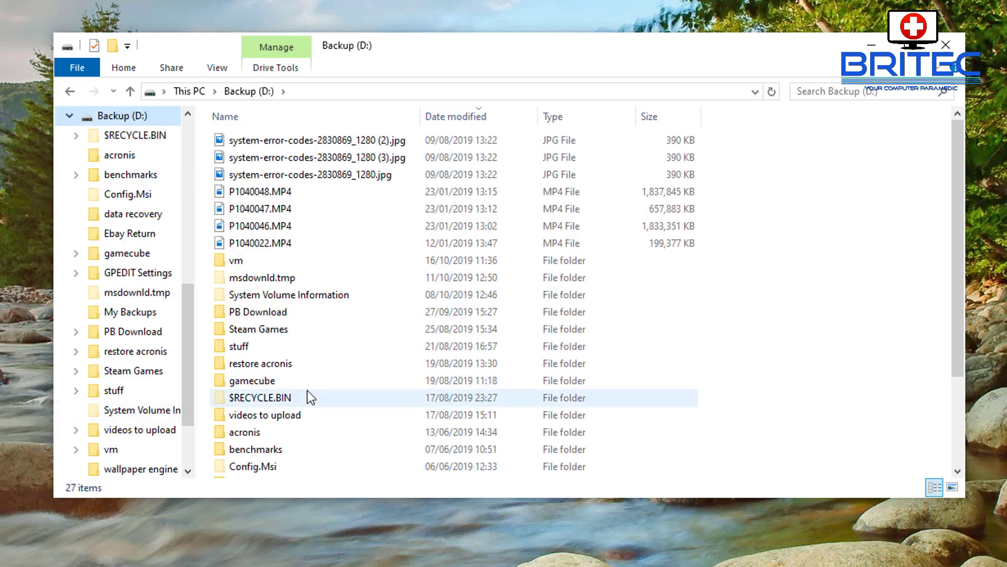
pyautogui.scroll(-2, 307, 394)
pyautogui.scroll(3, 308, 393)
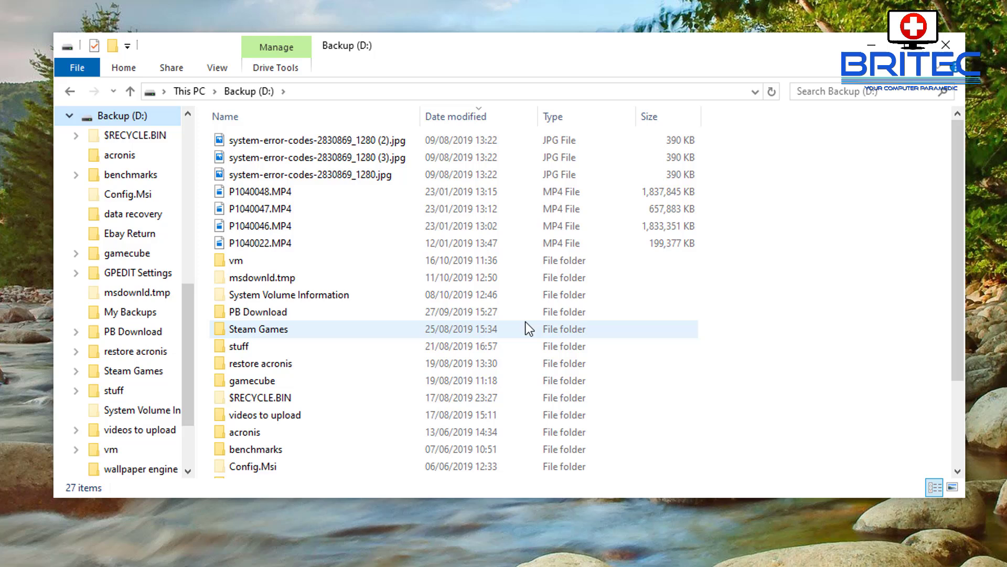
pyautogui.hotkey('alt', 'Left')
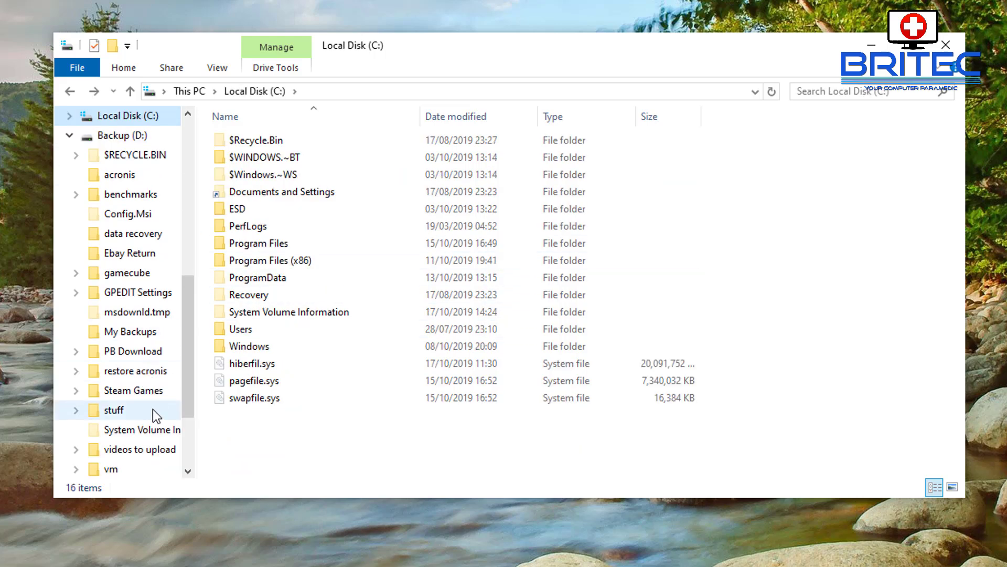
pyautogui.scroll(2, 184, 361)
pyautogui.scroll(1, 188, 342)
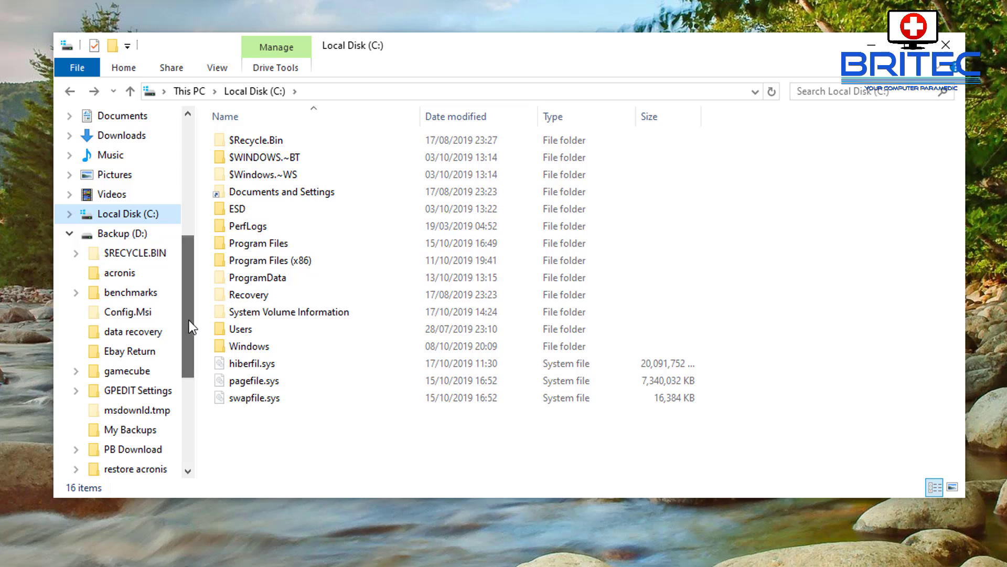
pyautogui.scroll(3, 186, 305)
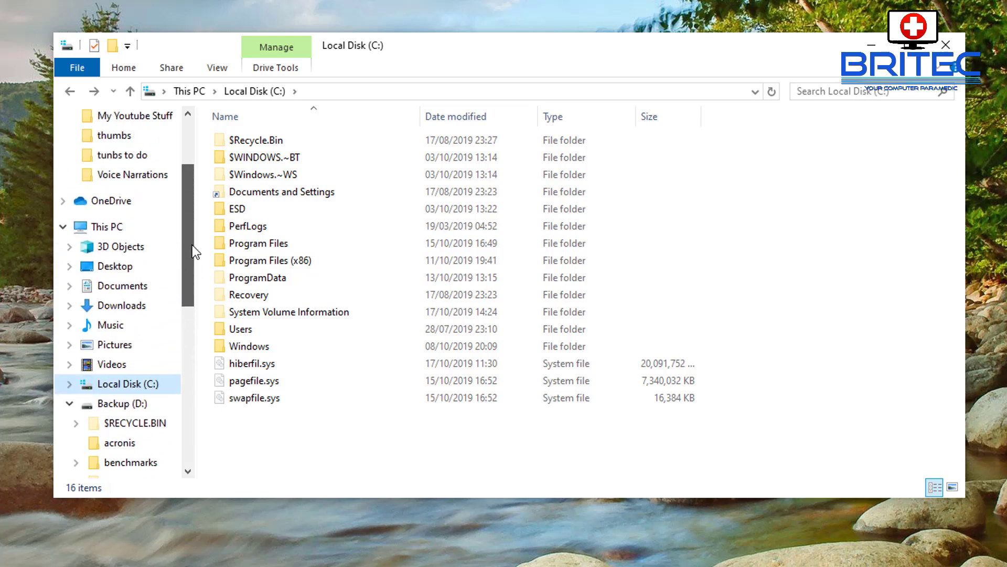
# Open System Properties on its Advanced tab via This PC's Properties and Advanced system settings
pyautogui.rightClick(115, 227)
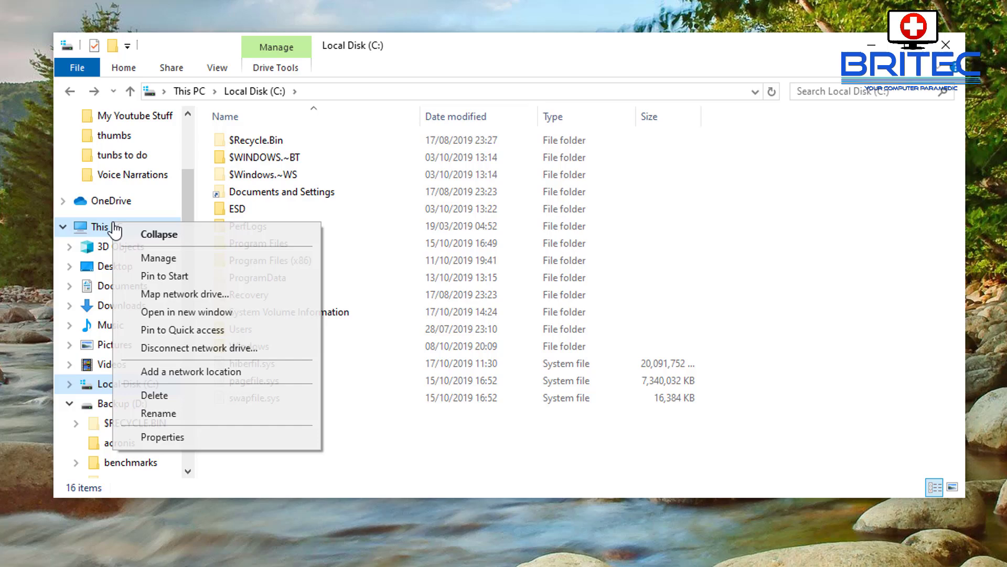
pyautogui.click(159, 439)
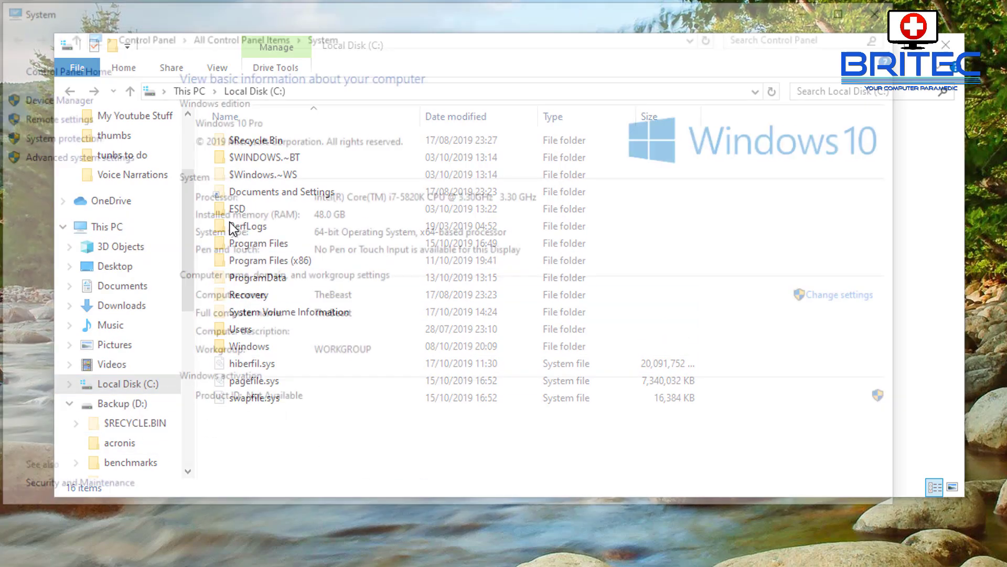
pyautogui.moveTo(342, 13); pyautogui.dragTo(401, 14)
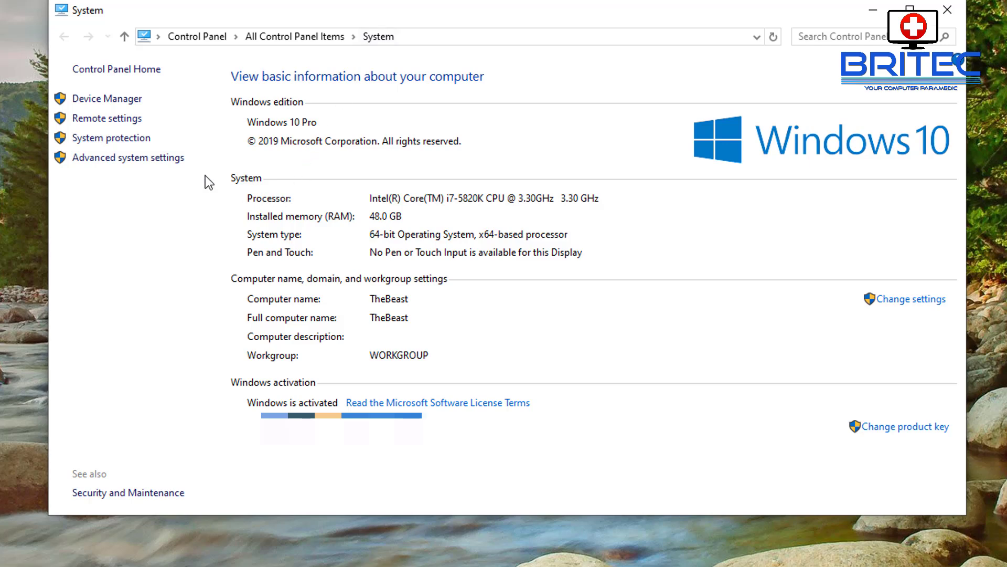
pyautogui.click(163, 171)
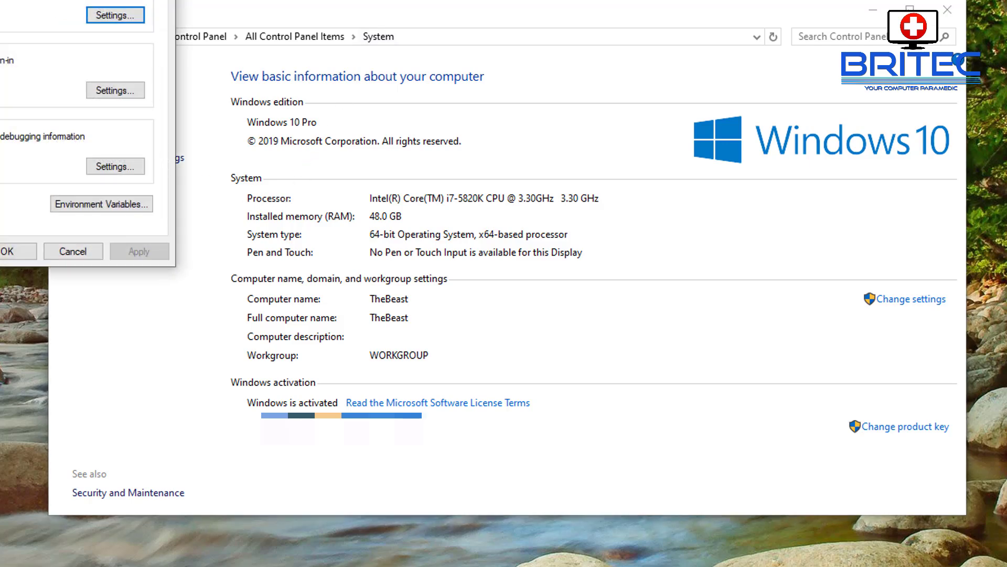
pyautogui.moveTo(86, 0); pyautogui.dragTo(480, 110)
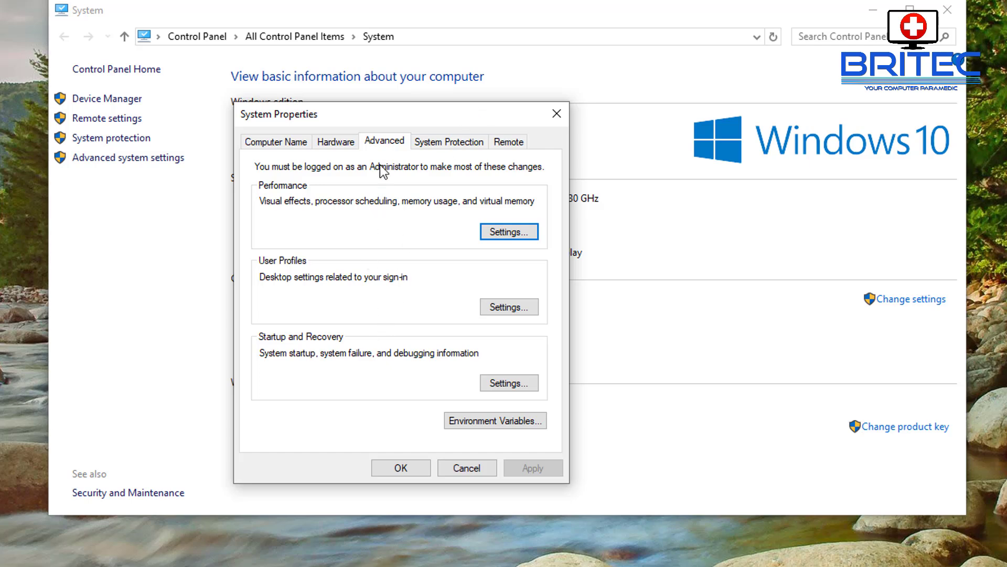
pyautogui.click(291, 141)
pyautogui.click(372, 144)
# Open the Virtual Memory dialog from the Advanced tab of Performance Options
pyautogui.click(509, 230)
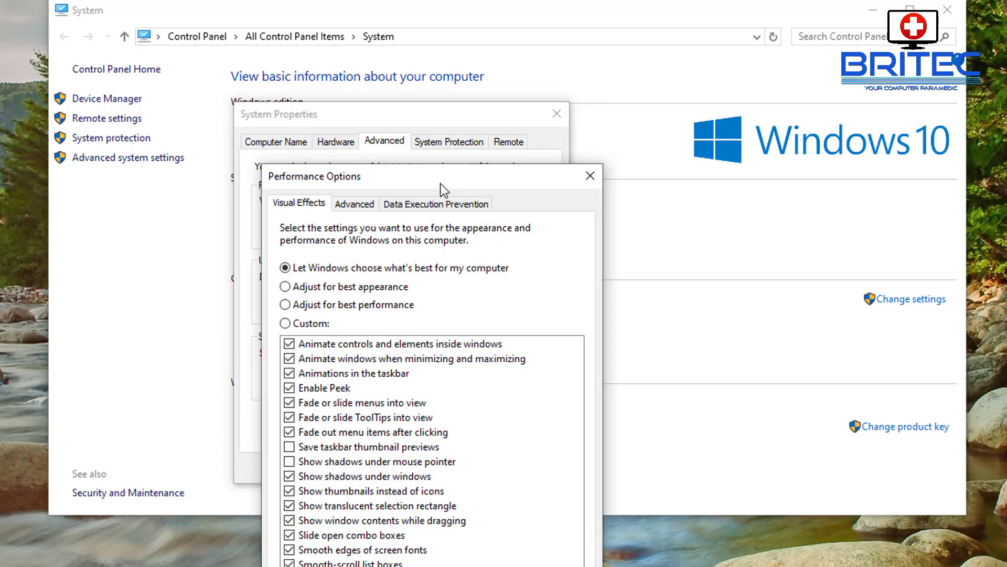
pyautogui.moveTo(441, 171); pyautogui.dragTo(410, 55)
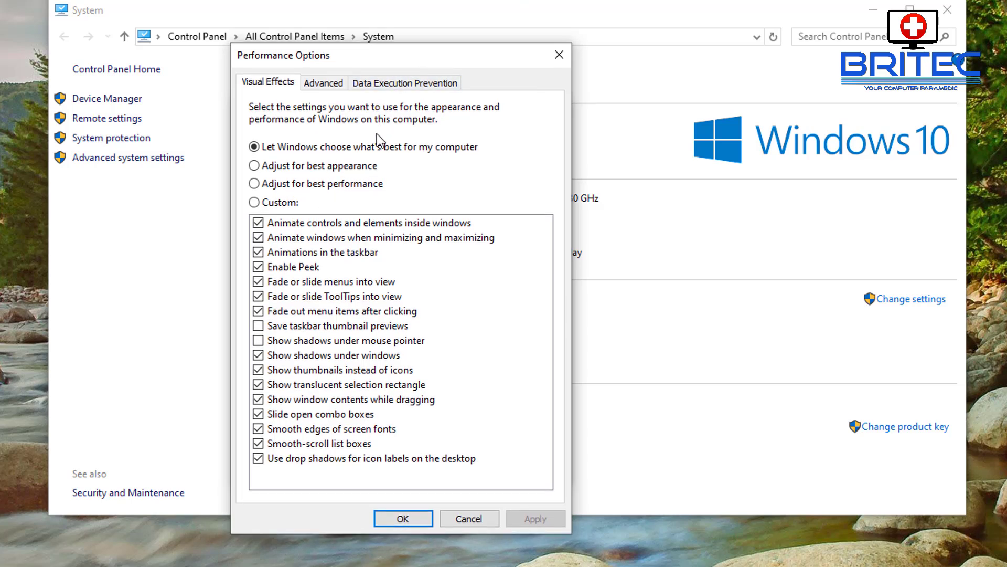
pyautogui.click(329, 86)
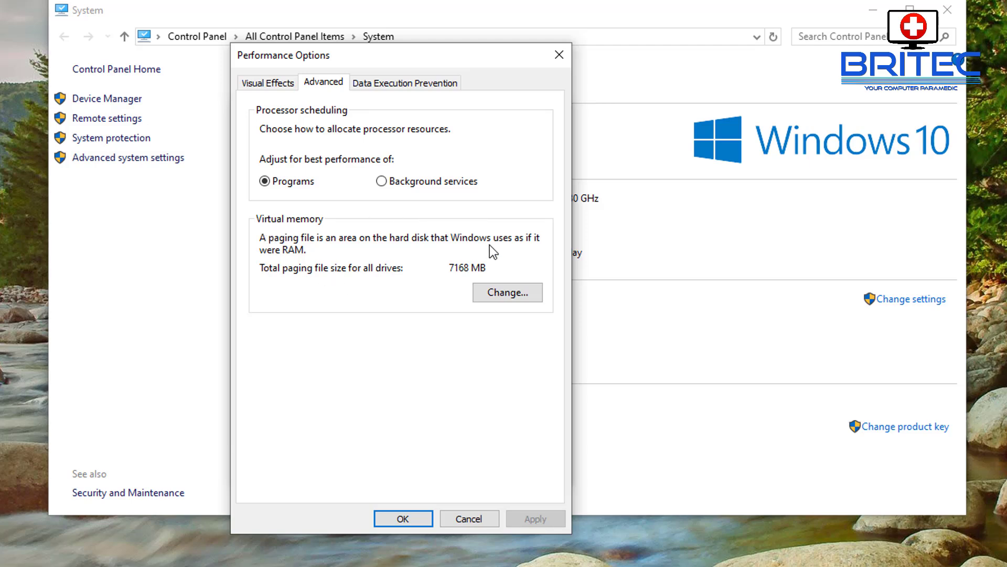
pyautogui.click(510, 293)
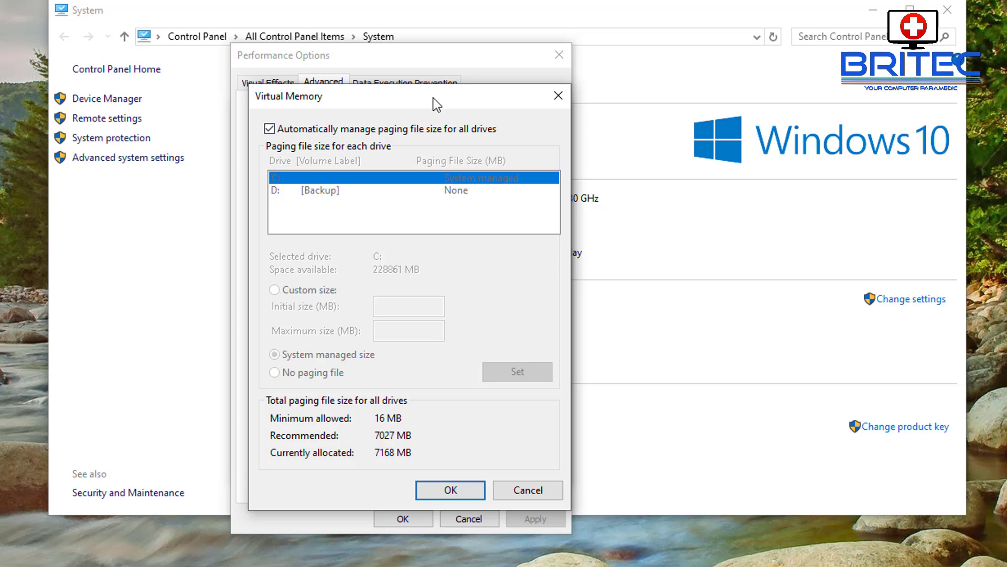
pyautogui.moveTo(433, 97); pyautogui.dragTo(419, 97)
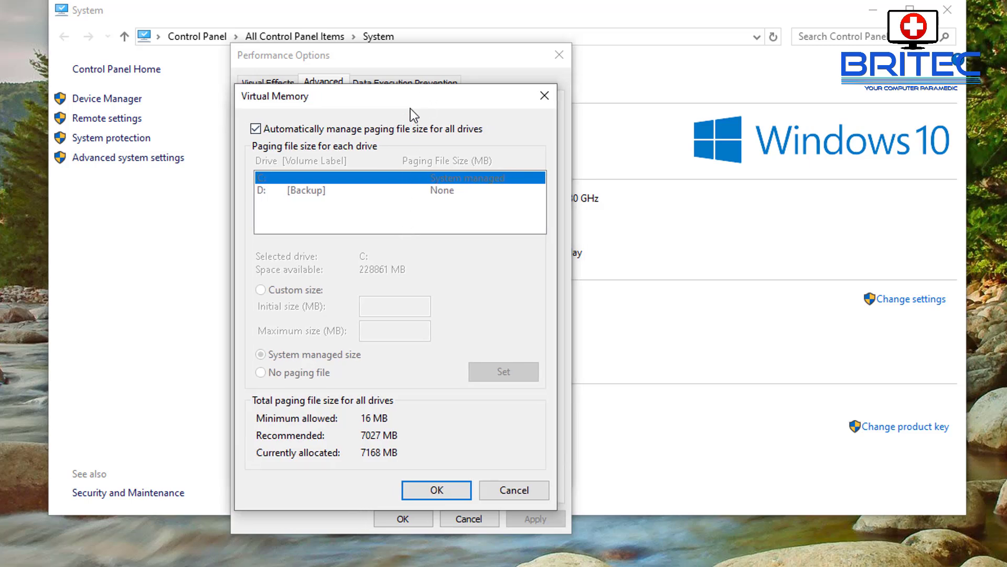
pyautogui.moveTo(410, 97); pyautogui.dragTo(412, 107)
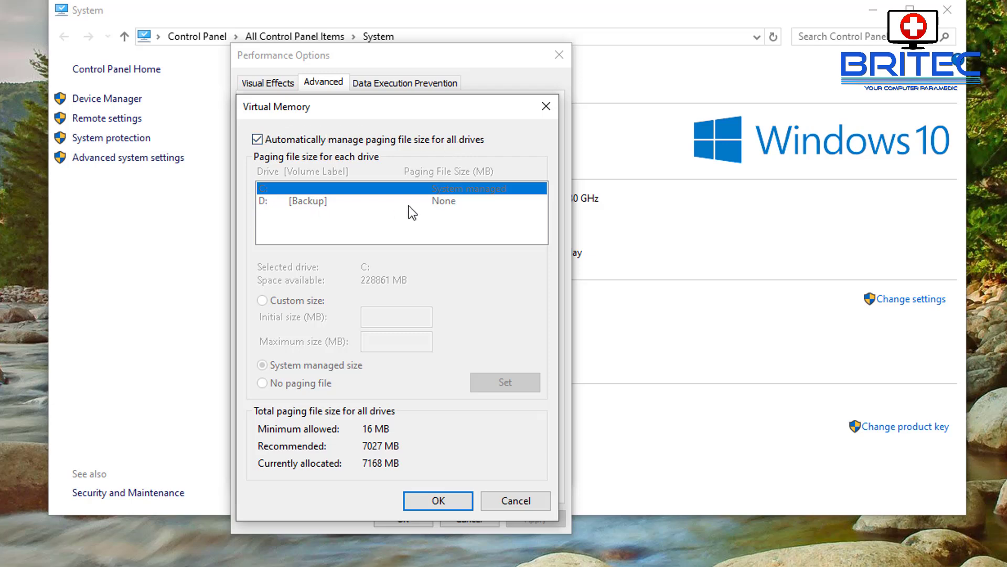
# Turn off automatic paging file management and set C: to No paging file, accepting the warning
pyautogui.click(257, 140)
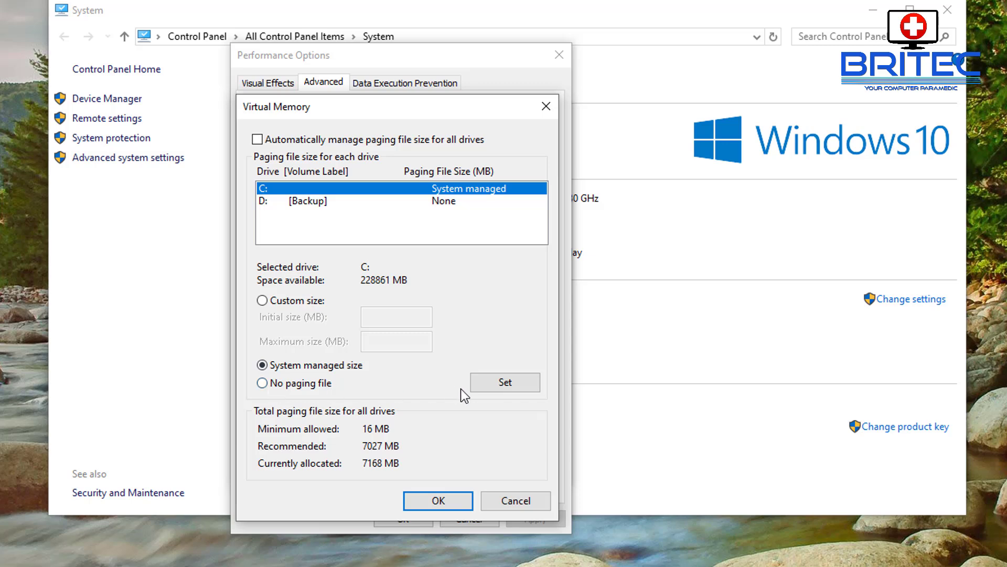
pyautogui.click(311, 384)
pyautogui.click(499, 381)
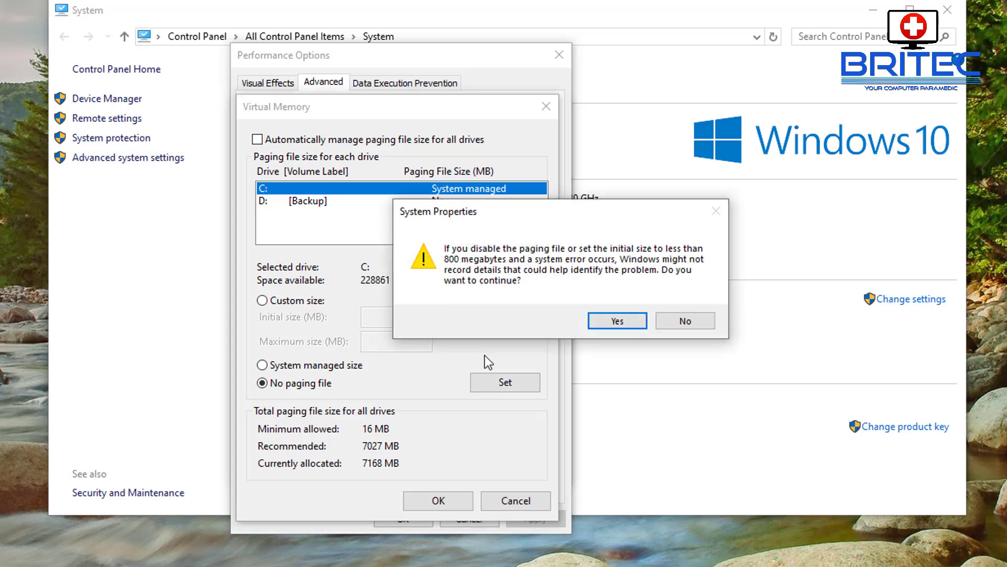
pyautogui.moveTo(599, 222); pyautogui.dragTo(440, 278)
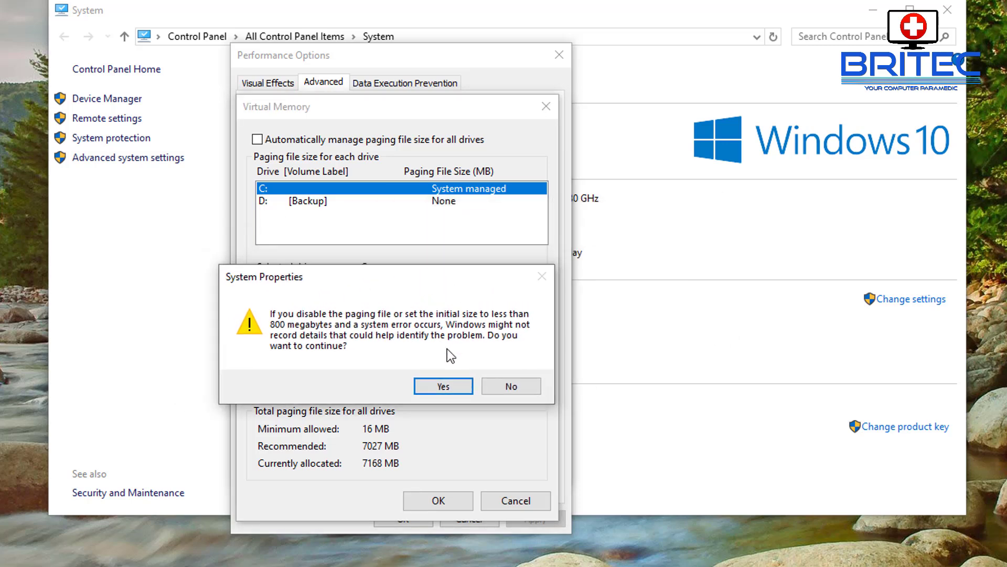
pyautogui.click(442, 384)
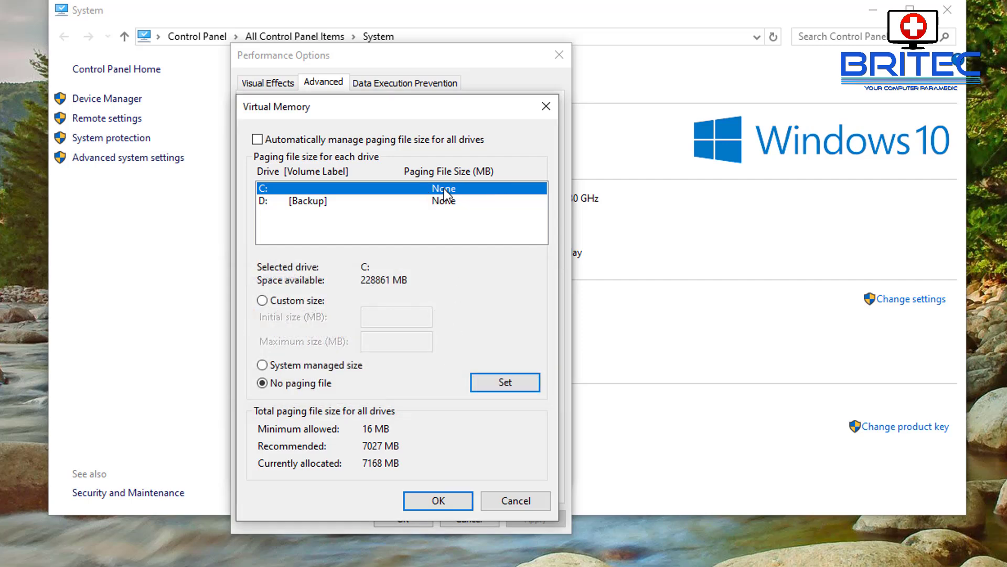
# Set drive D: [Backup] to a system-managed paging file size
pyautogui.click(311, 203)
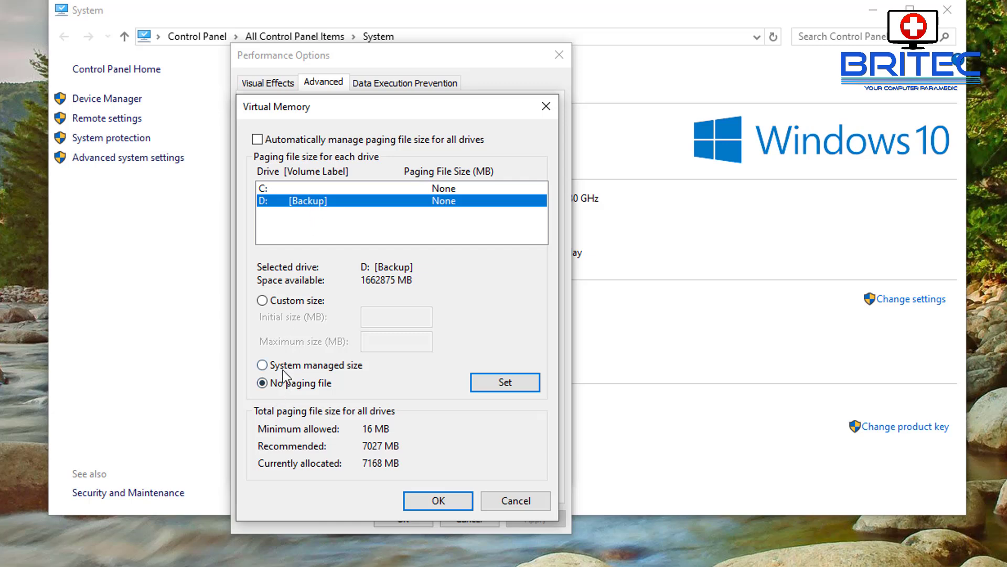
pyautogui.click(263, 365)
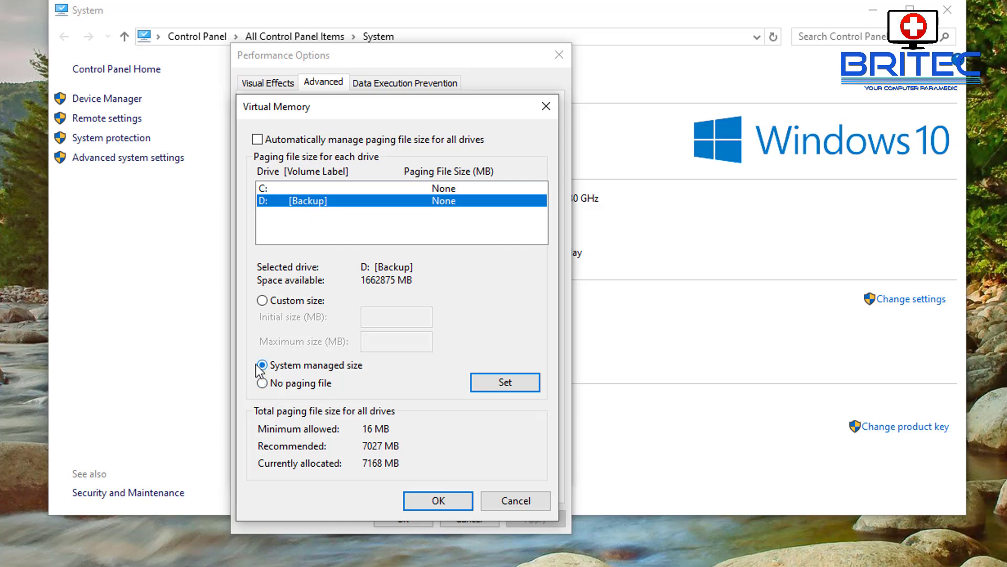
pyautogui.click(496, 383)
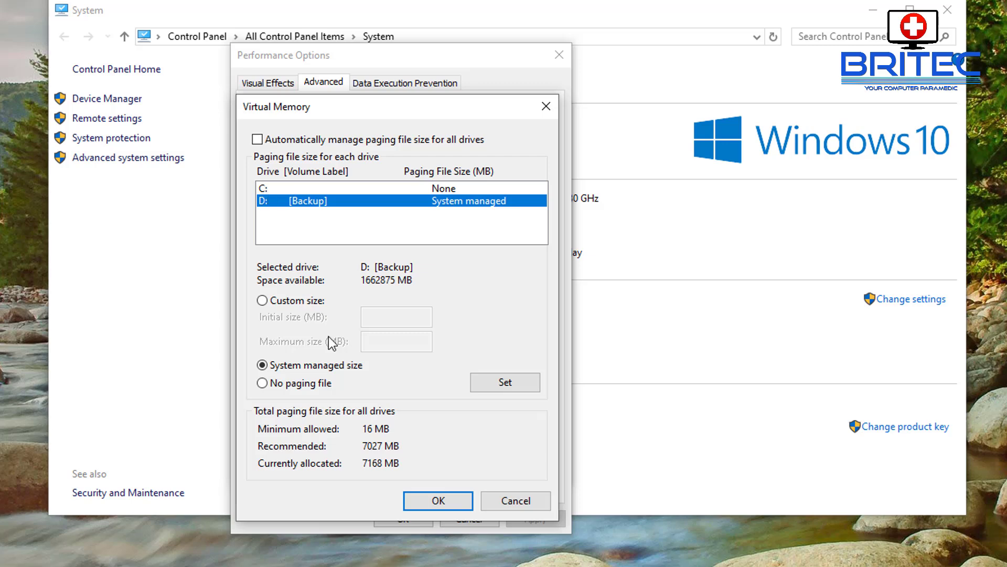
# Confirm Virtual Memory, Performance Options and System Properties, then close the System window
pyautogui.click(438, 500)
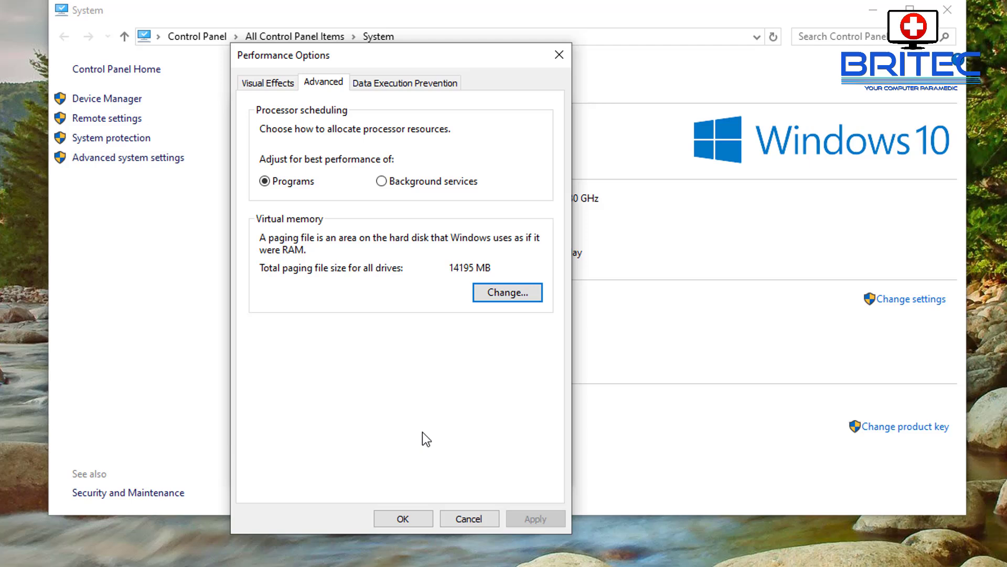
pyautogui.click(403, 519)
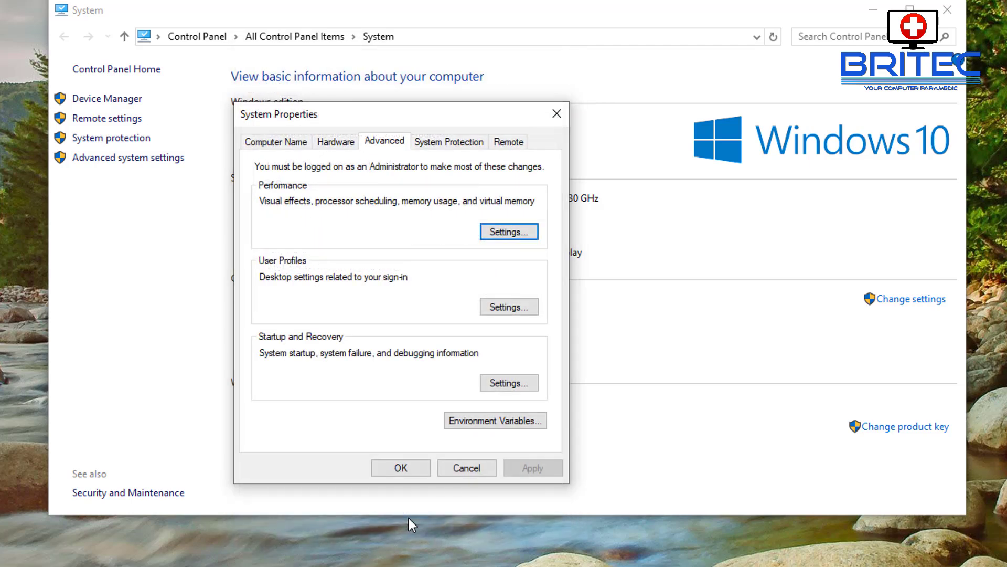
pyautogui.click(407, 468)
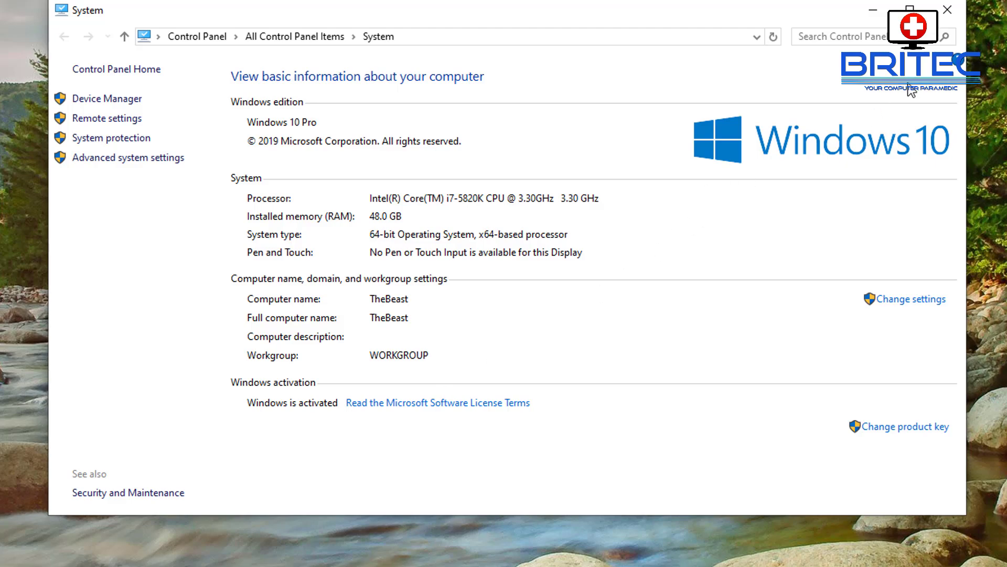
pyautogui.click(948, 9)
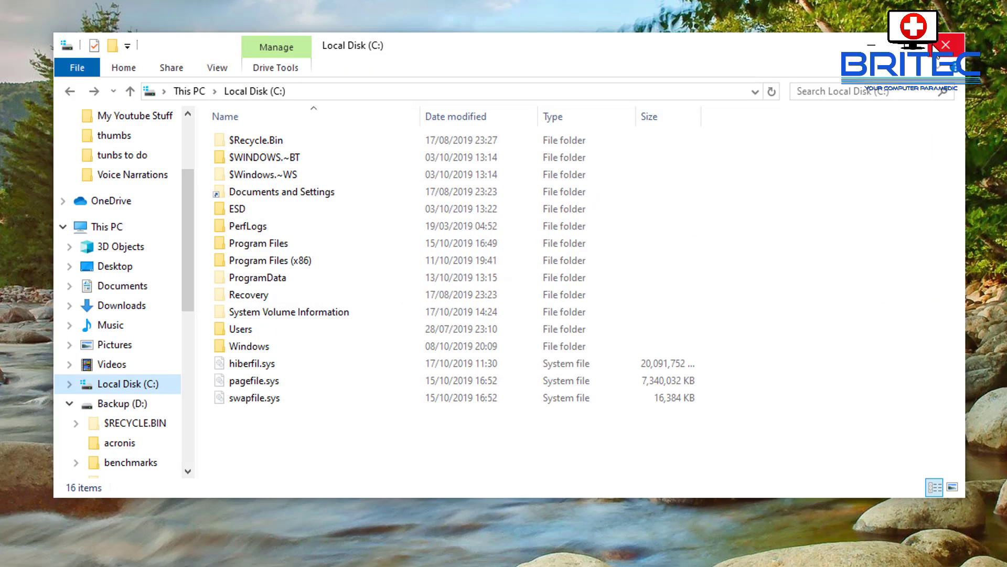
# Leave the Local Disk (C:) listing for the This PC overview and select Local Disk (C:)
pyautogui.moveTo(284, 381)
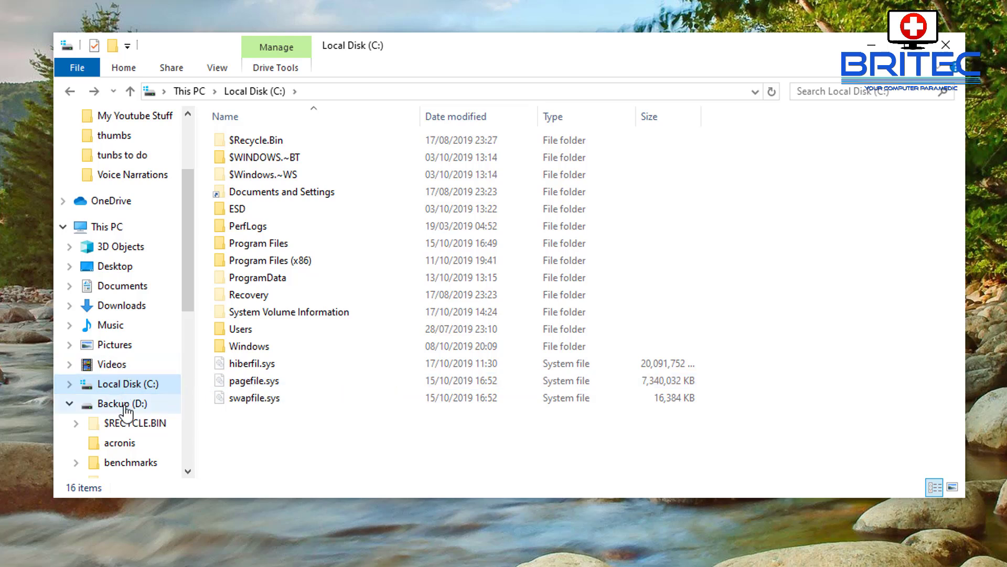
pyautogui.scroll(1, 105, 409)
pyautogui.scroll(2, 130, 408)
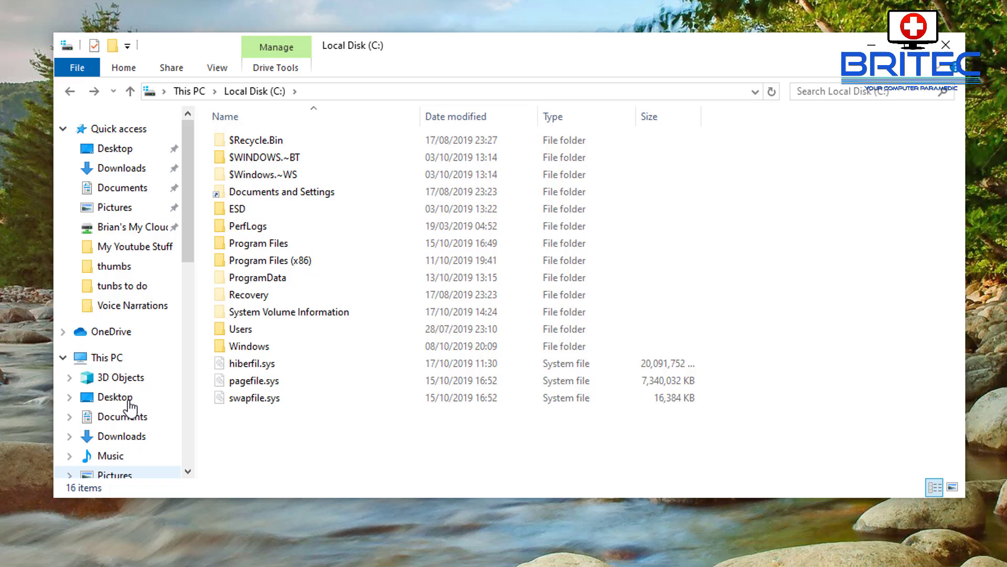
pyautogui.scroll(-2, 130, 406)
pyautogui.click(116, 248)
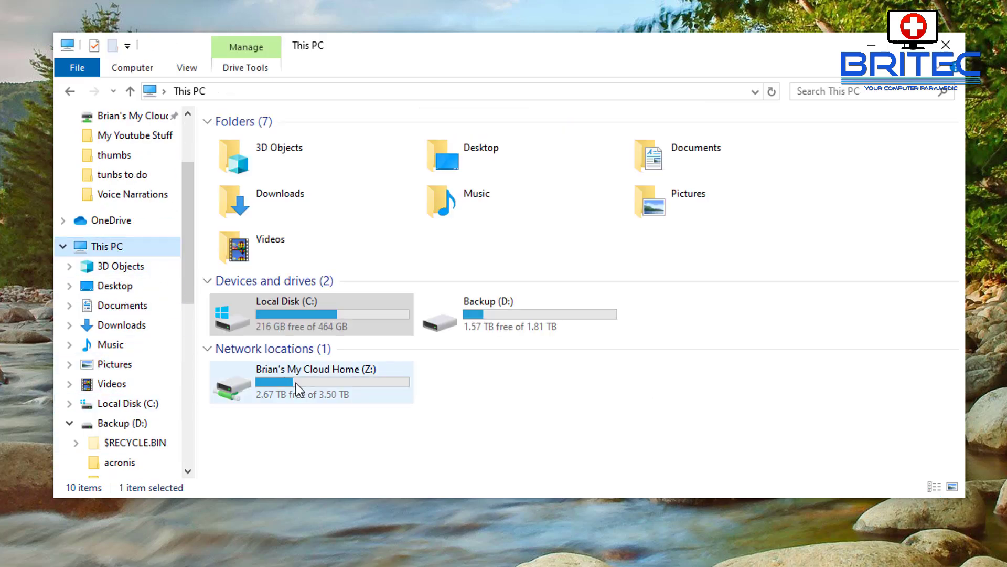
pyautogui.click(278, 323)
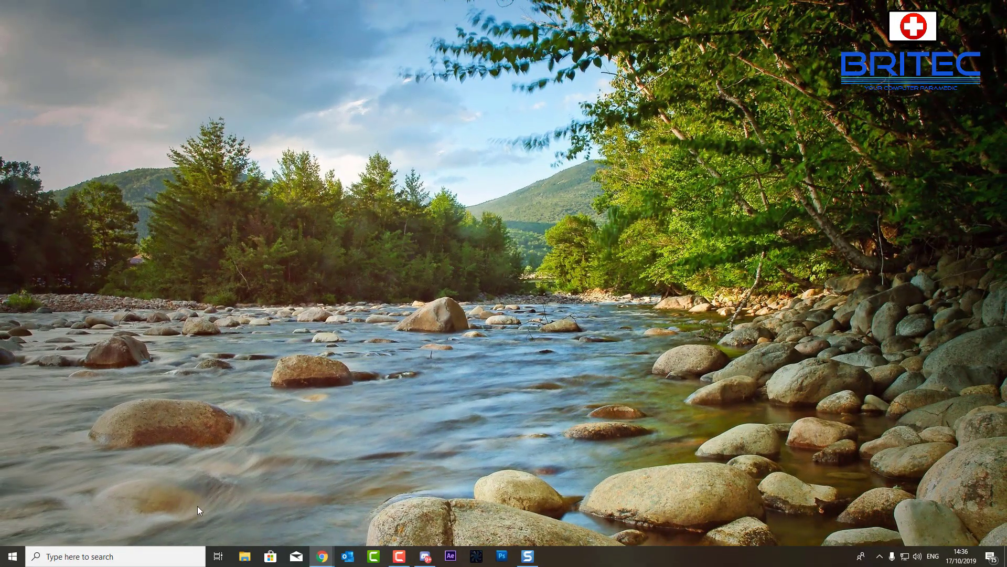
# Restart the computer from the Start menu's power options
pyautogui.click(13, 556)
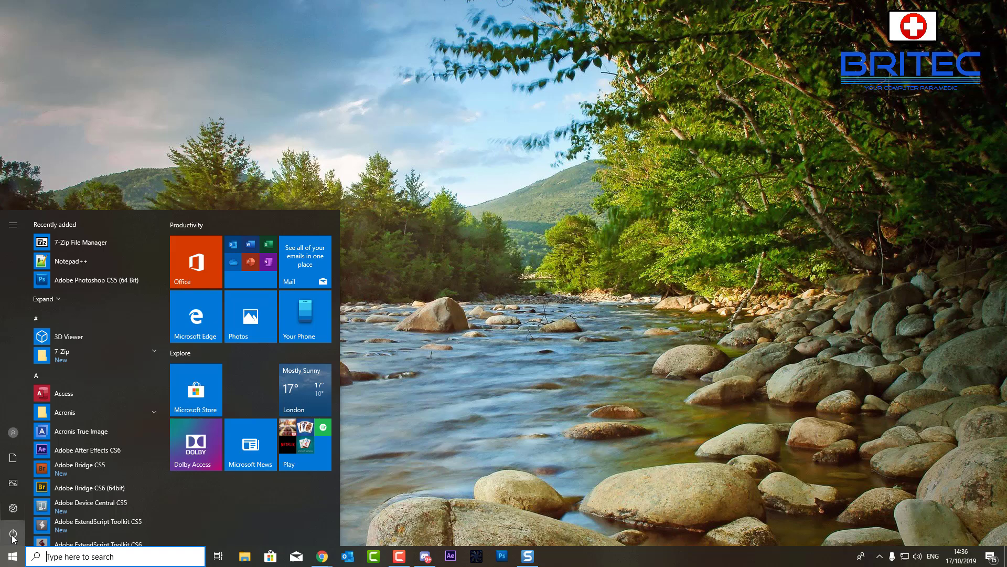
pyautogui.click(13, 534)
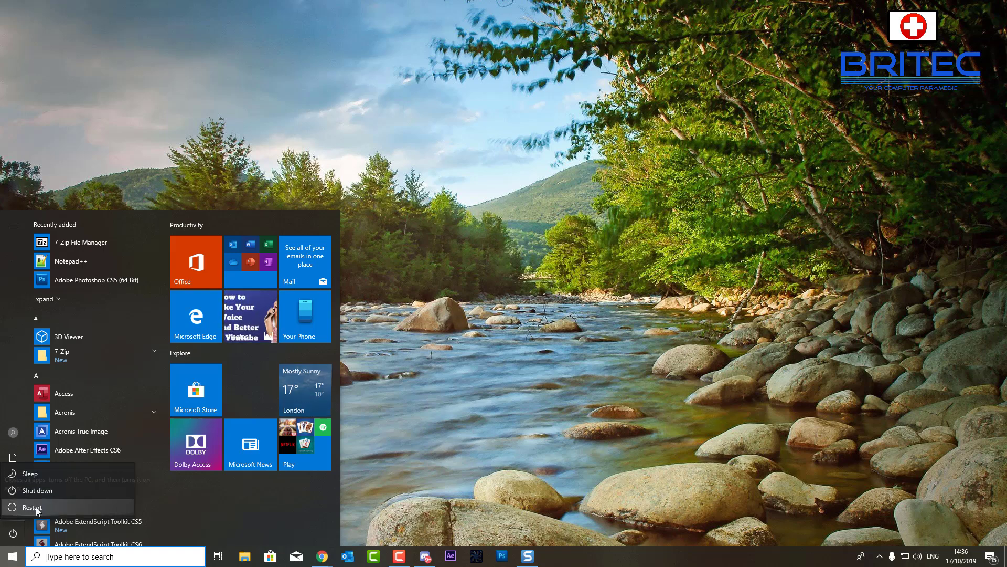
pyautogui.click(36, 507)
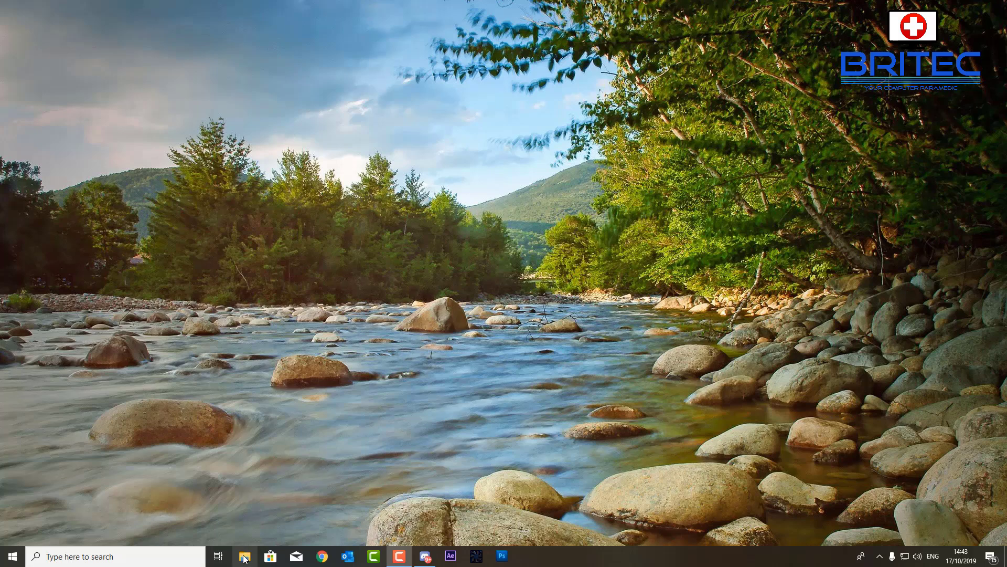
# Open File Explorer and browse Backup (D:) to see its pagefile.sys
pyautogui.click(244, 557)
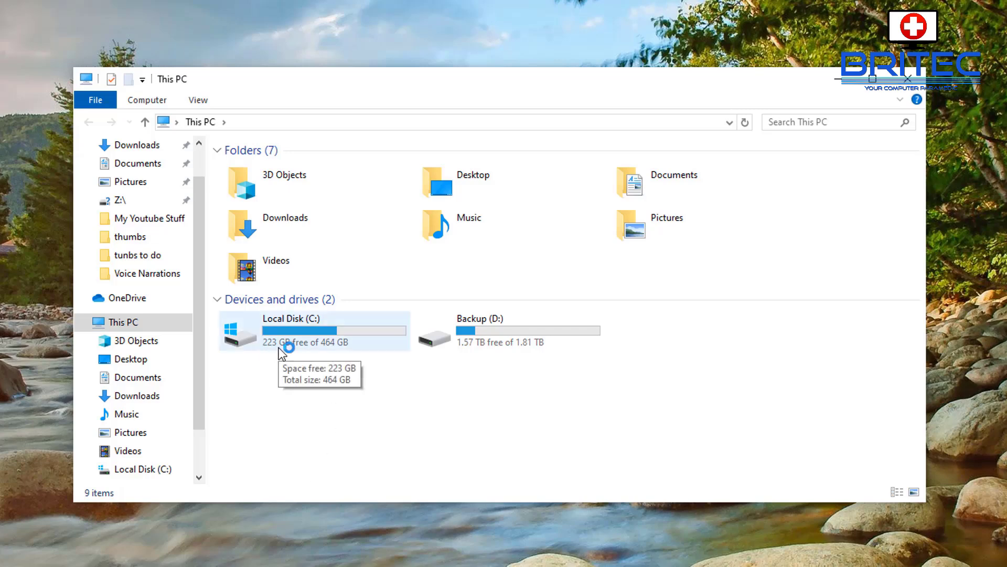
pyautogui.click(465, 332)
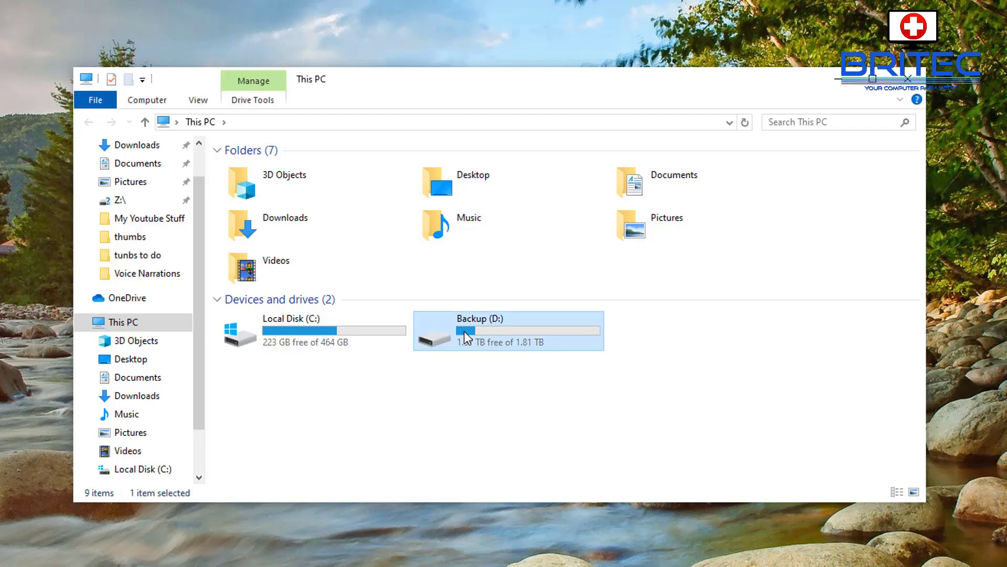
pyautogui.doubleClick(464, 332)
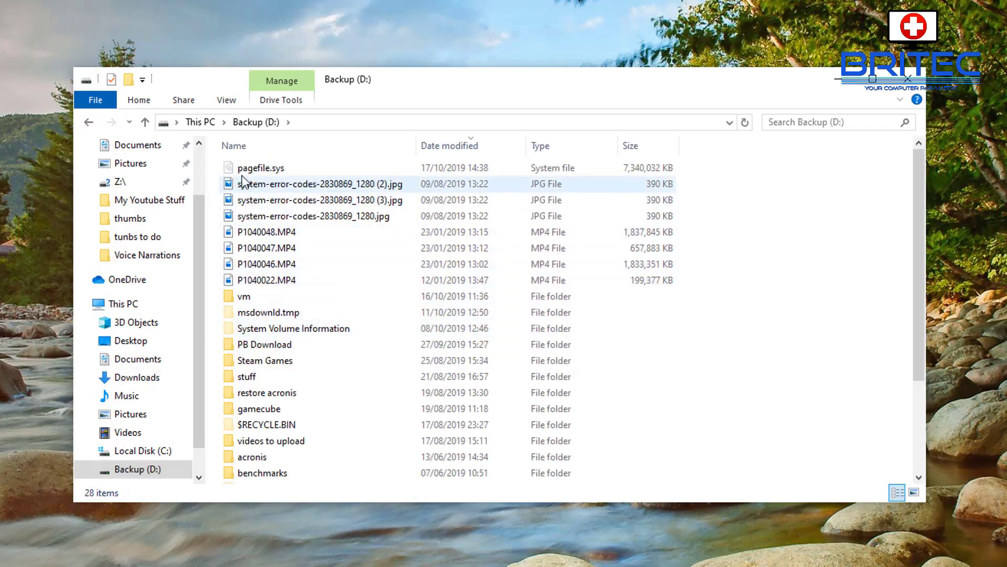
pyautogui.moveTo(262, 171)
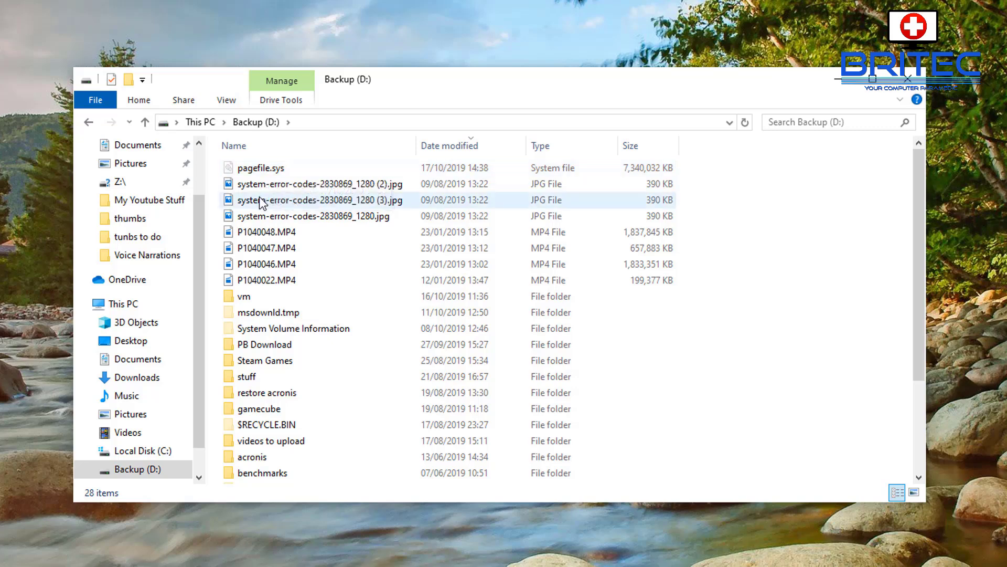
# Go back to This PC and open Local Disk (C:) to check swapfile.sys and hiberfil.sys
pyautogui.click(89, 125)
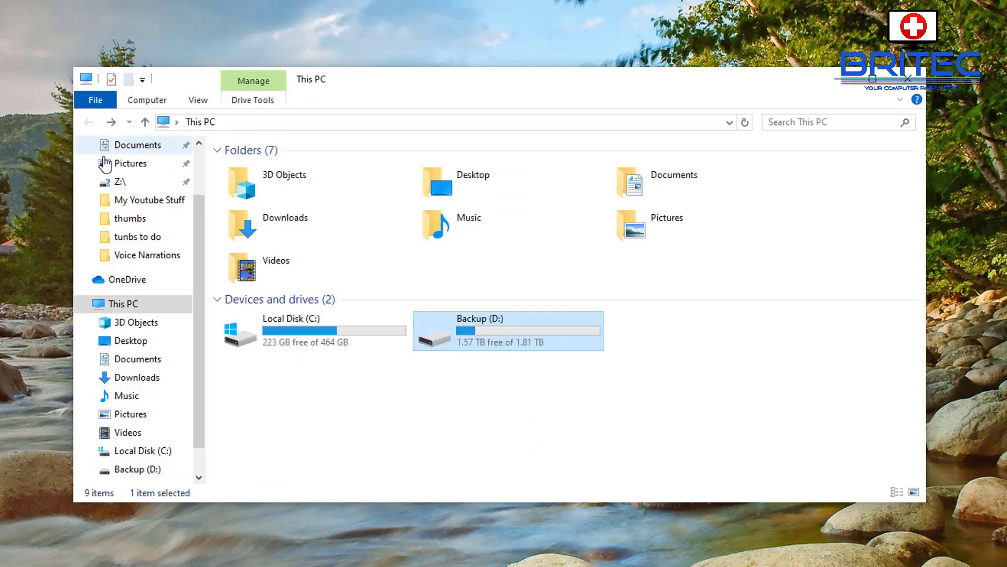
pyautogui.doubleClick(284, 334)
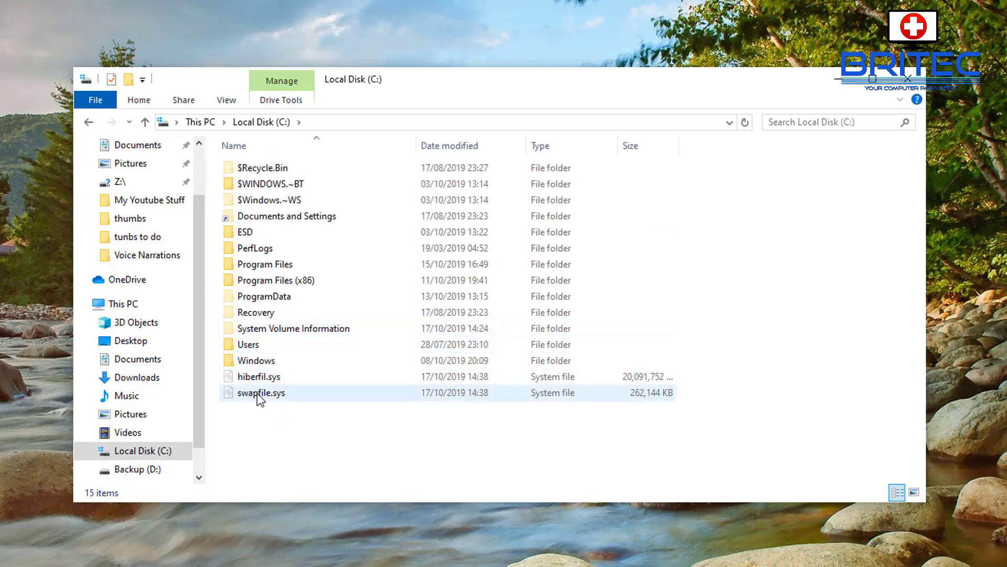
pyautogui.moveTo(257, 392)
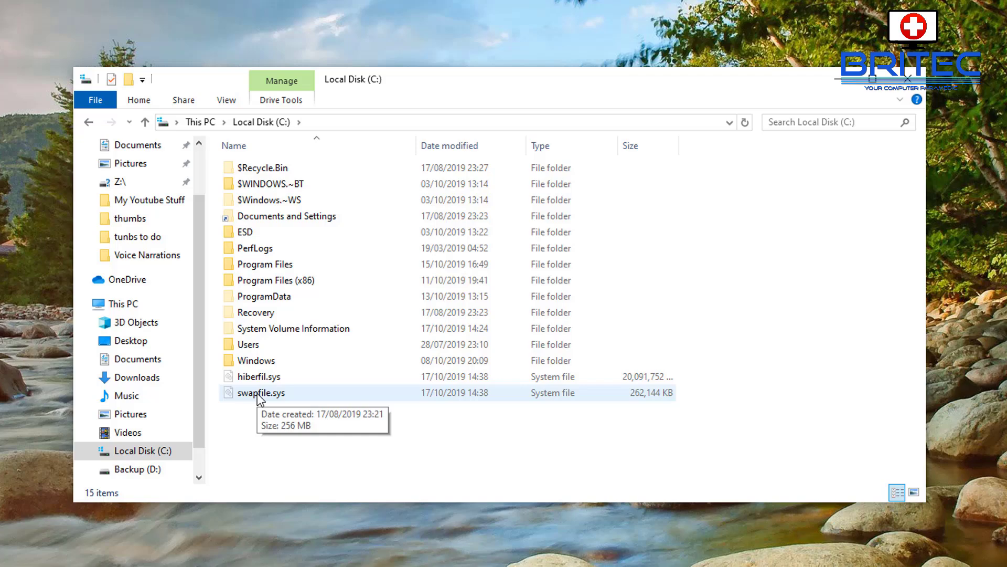
# Reopen Virtual Memory to confirm C: has no paging file and D: is system managed (7168 MB)
pyautogui.rightClick(131, 304)
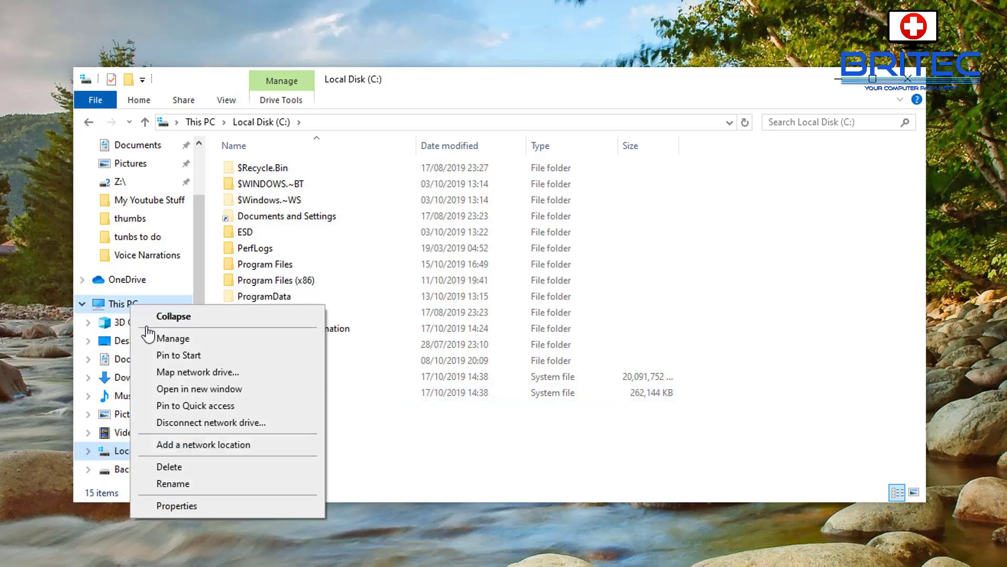
pyautogui.click(185, 506)
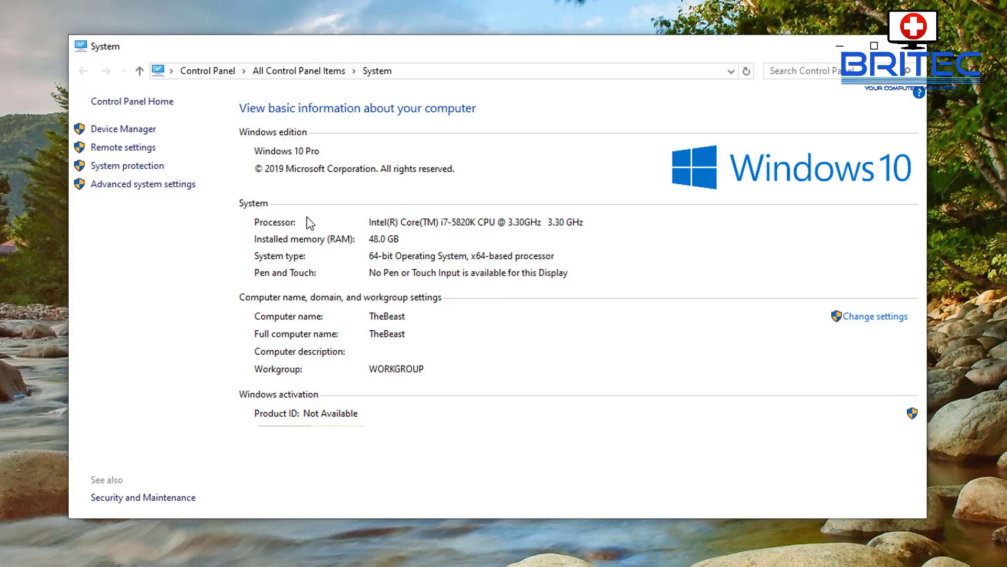
pyautogui.click(192, 186)
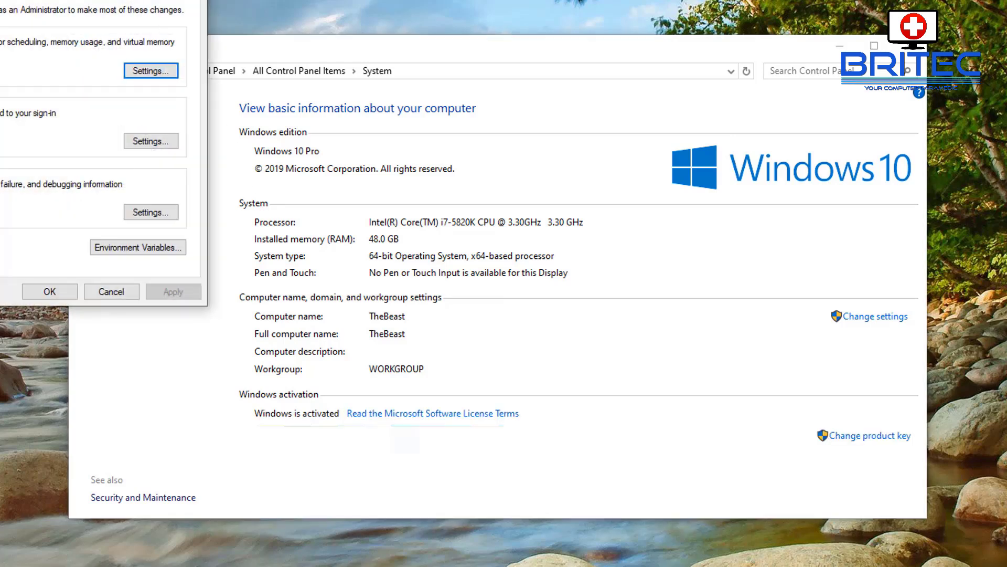
pyautogui.moveTo(125, 1); pyautogui.dragTo(463, 162)
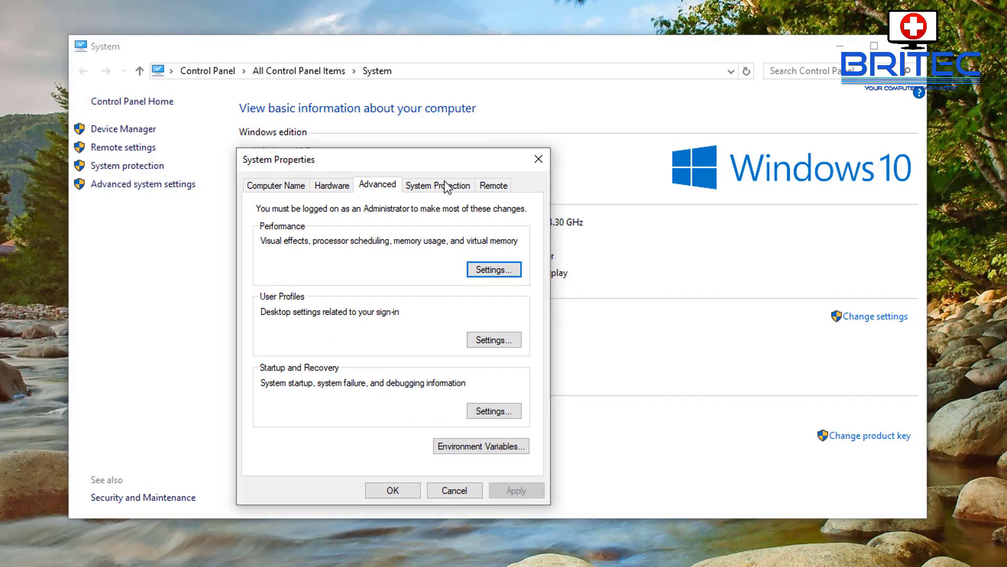
pyautogui.click(489, 275)
pyautogui.moveTo(419, 210); pyautogui.dragTo(393, 98)
pyautogui.click(331, 122)
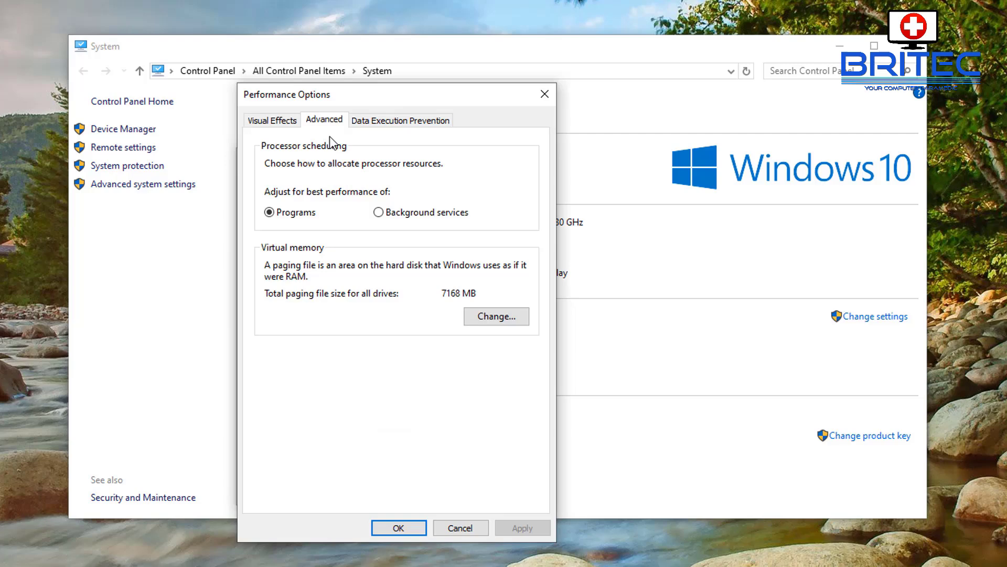
pyautogui.click(484, 316)
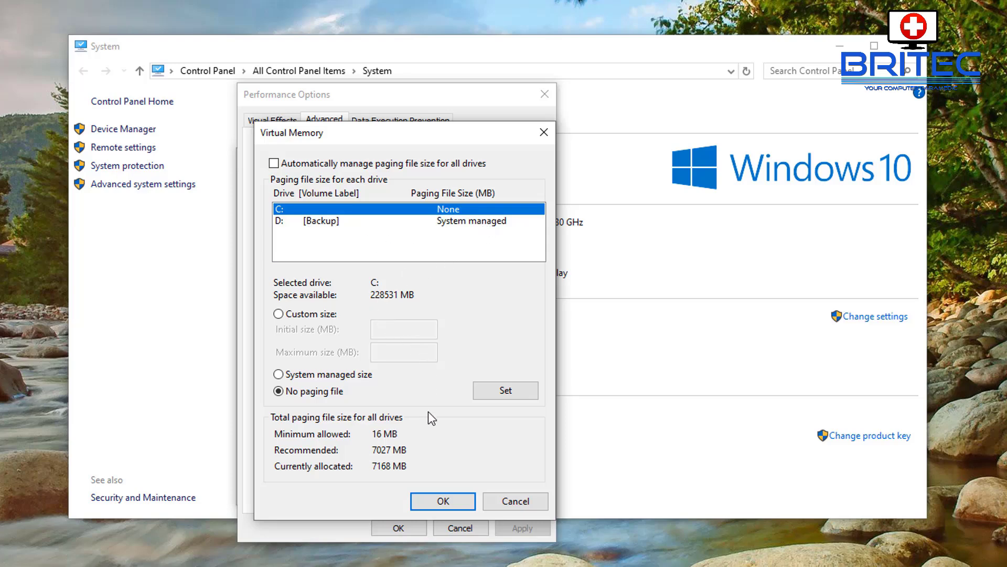
pyautogui.click(326, 221)
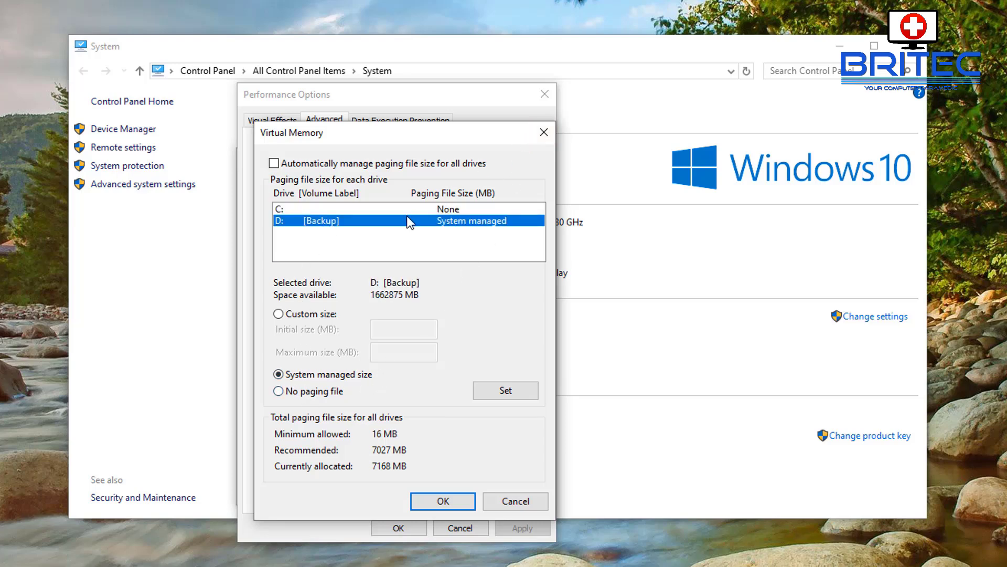
pyautogui.click(311, 210)
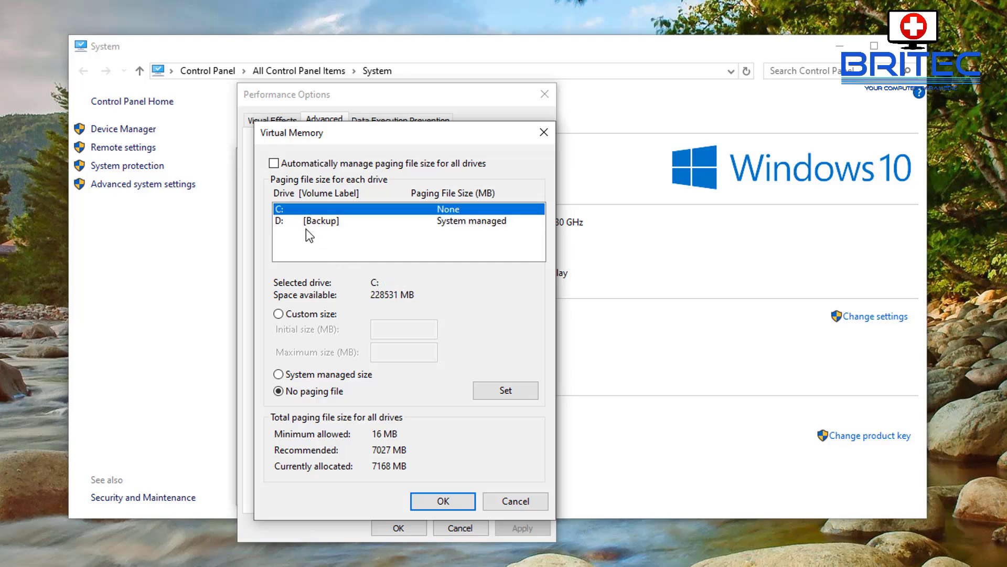
pyautogui.click(317, 223)
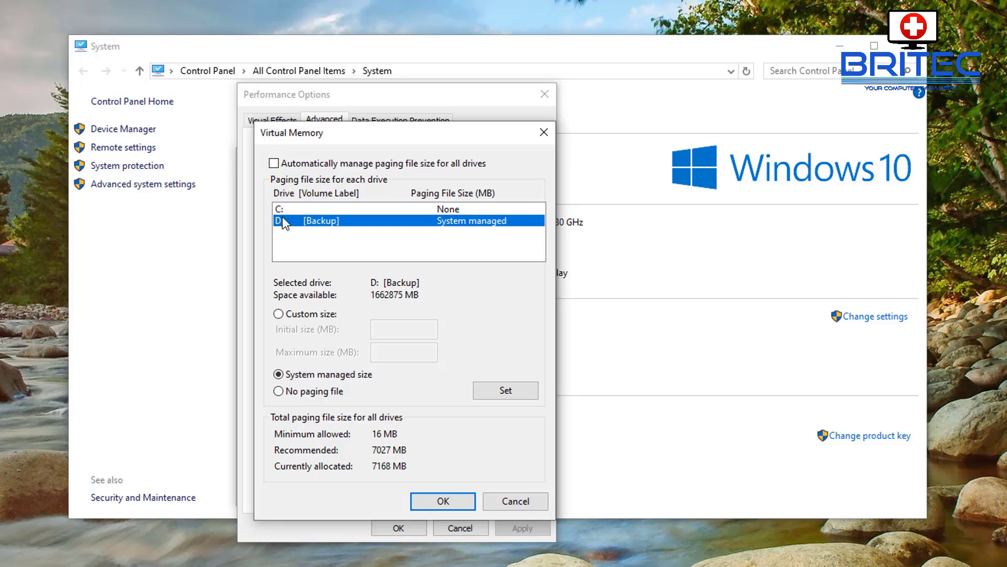
pyautogui.click(274, 163)
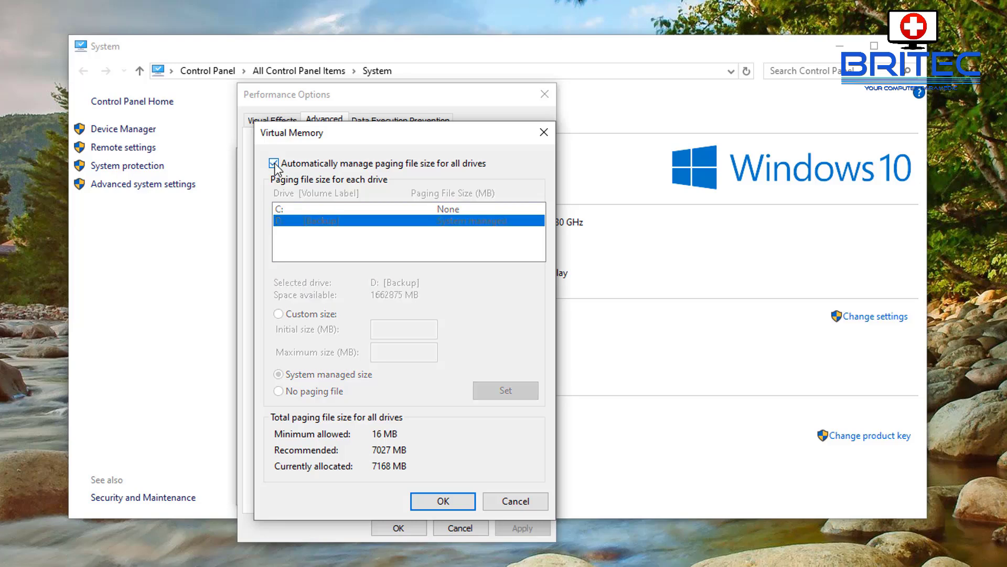
pyautogui.click(274, 163)
pyautogui.click(274, 163)
pyautogui.click(273, 163)
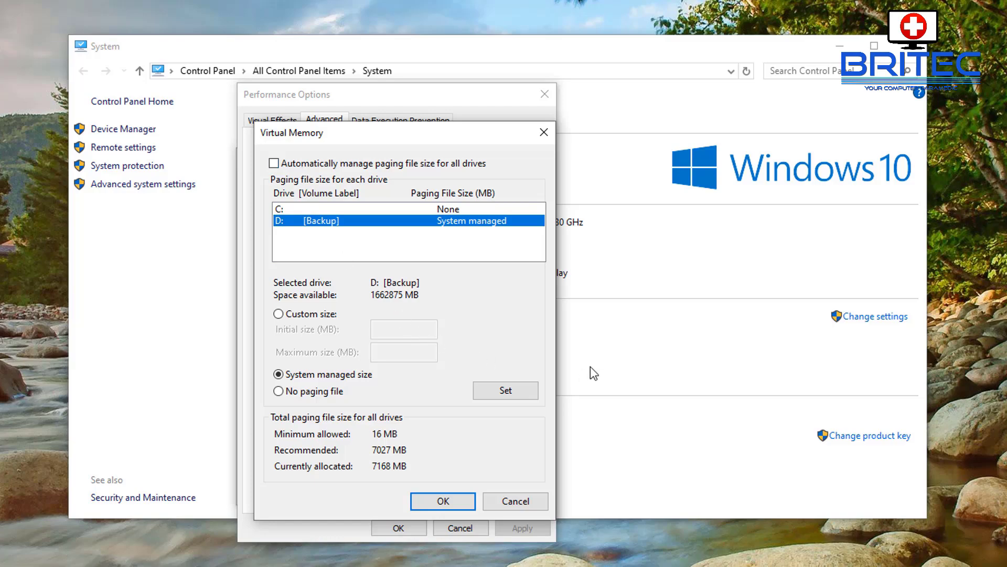
# Close the Virtual Memory, Performance Options, System Properties and System windows
pyautogui.click(543, 135)
pyautogui.click(544, 95)
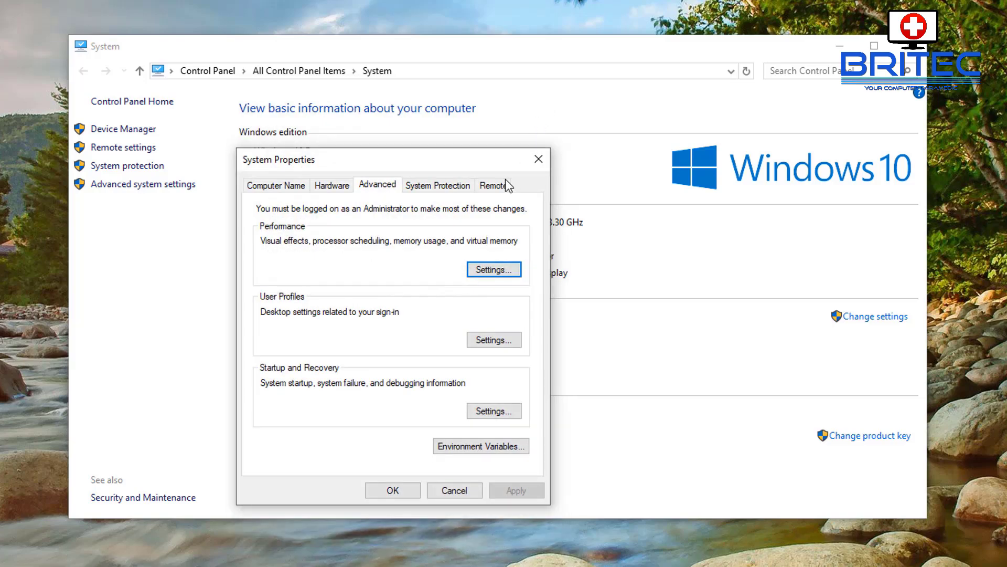
pyautogui.click(540, 157)
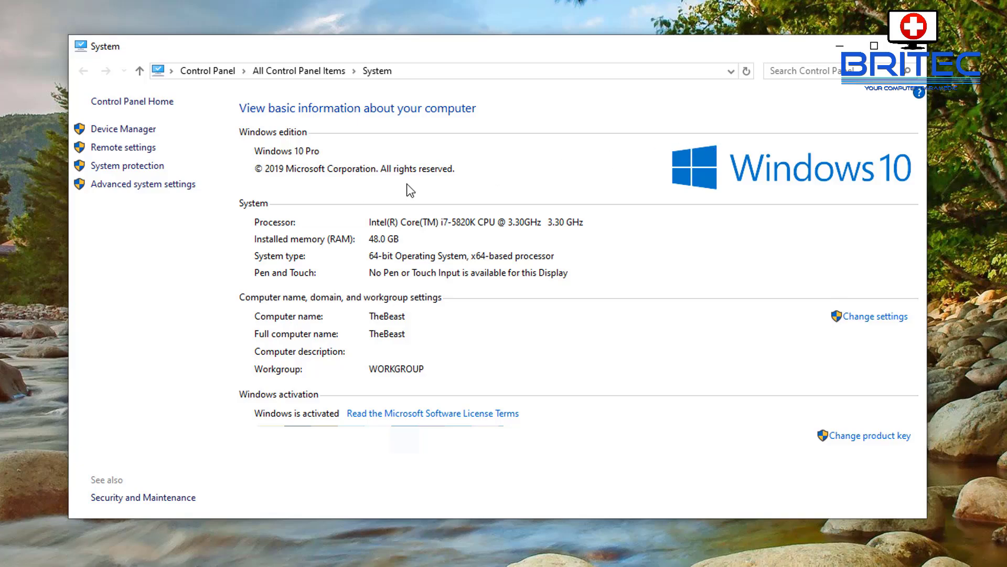
pyautogui.click(906, 51)
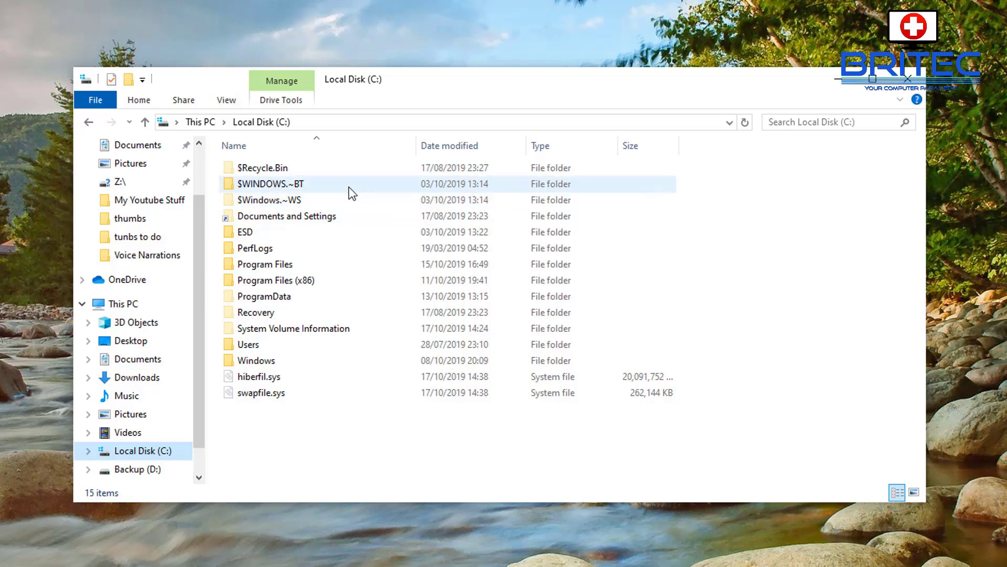
# Turn on 'Hide protected operating system files' in Folder Options and apply it
pyautogui.click(225, 101)
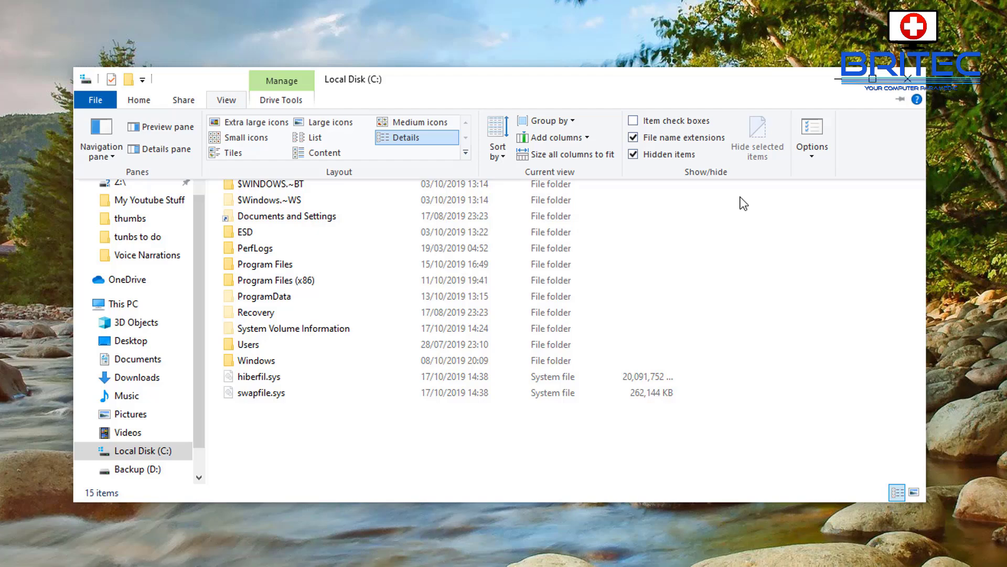
pyautogui.click(814, 150)
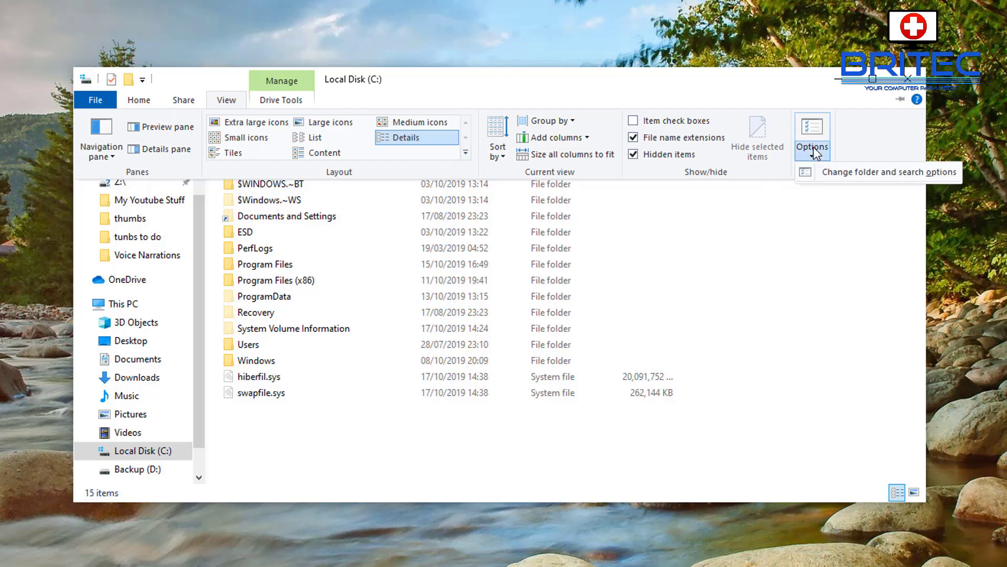
pyautogui.click(834, 172)
pyautogui.moveTo(313, 164); pyautogui.dragTo(527, 149)
pyautogui.click(375, 179)
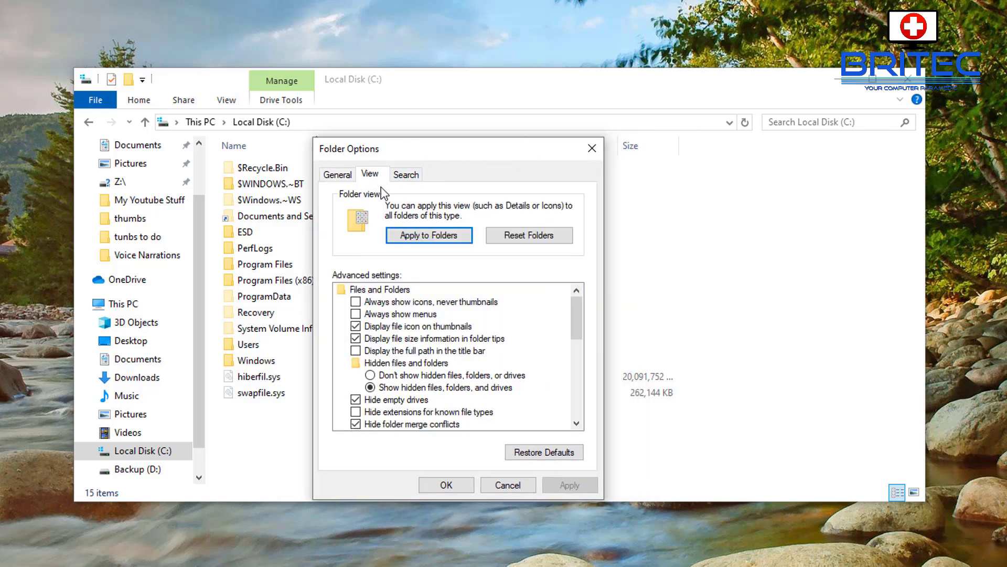
pyautogui.scroll(-1, 411, 405)
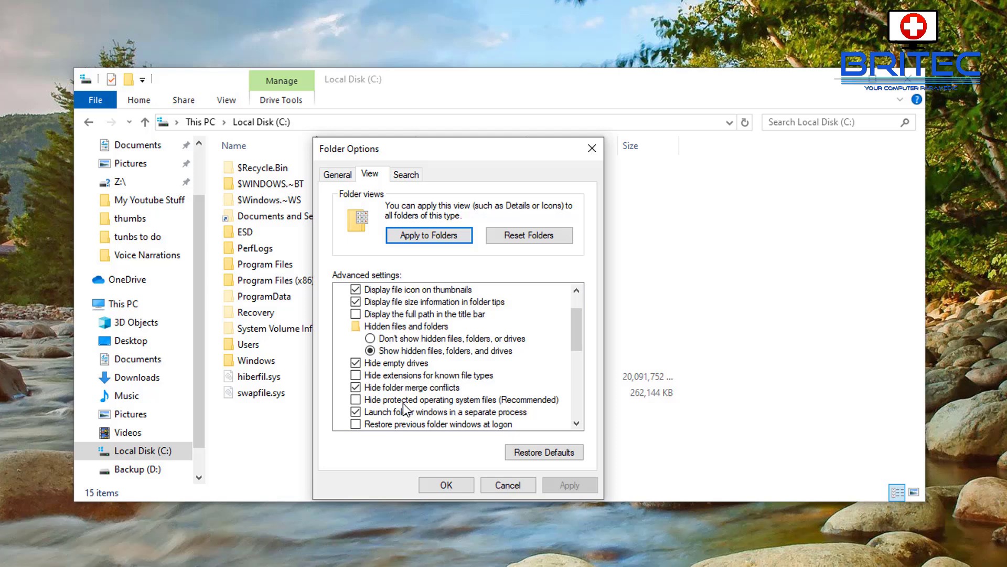
pyautogui.click(355, 400)
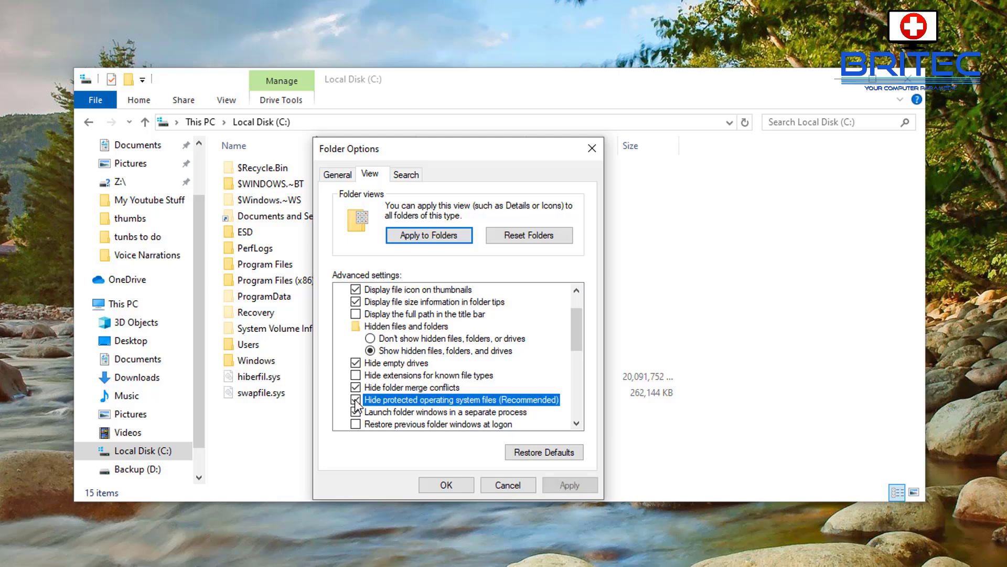
pyautogui.click(565, 486)
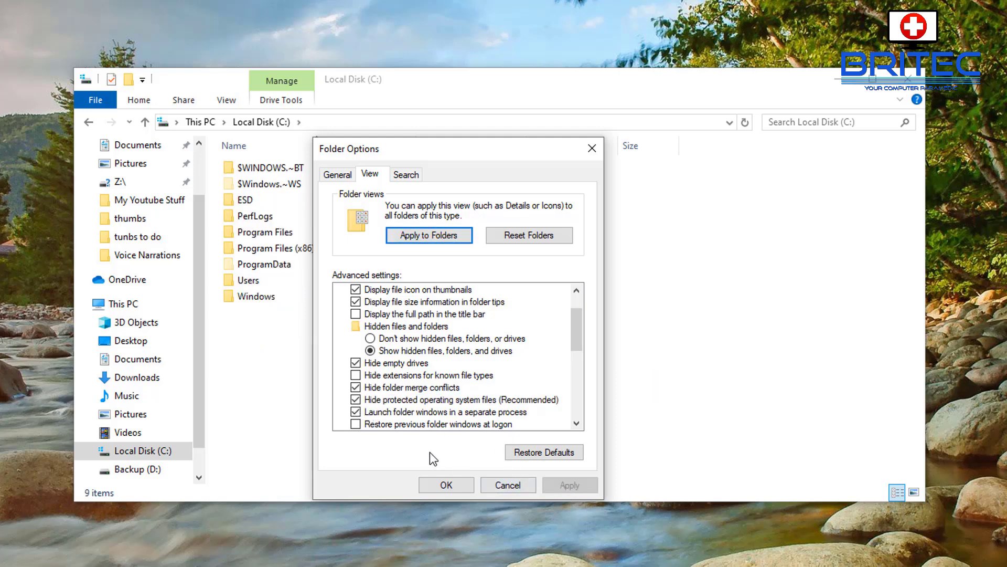
pyautogui.click(438, 483)
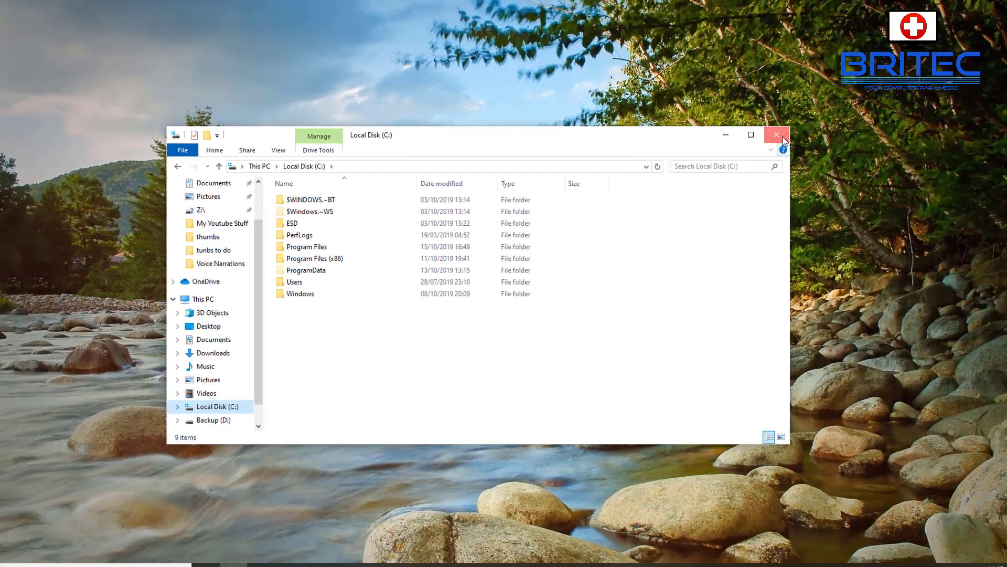
# Close the Local Disk (C:) File Explorer window
pyautogui.click(907, 79)
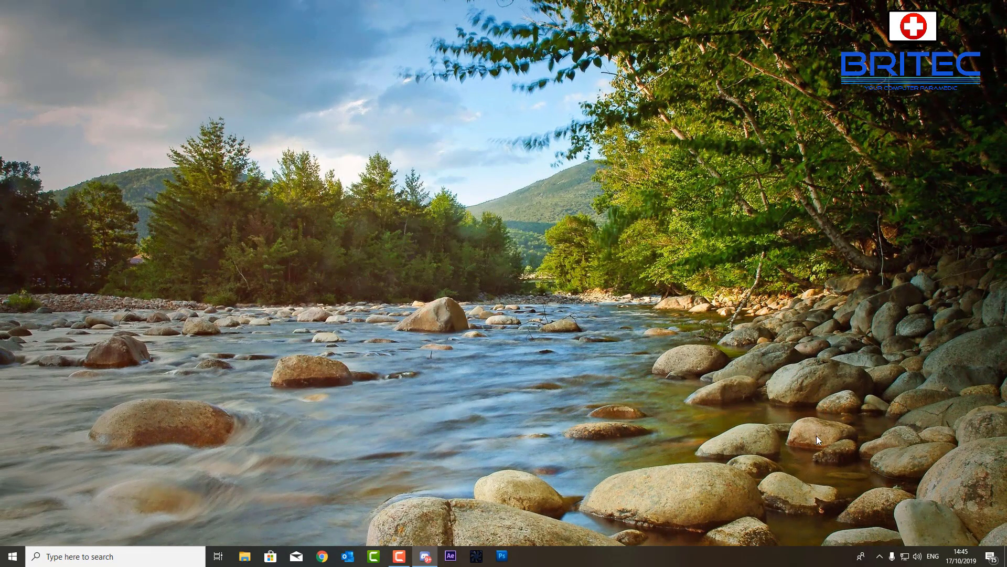